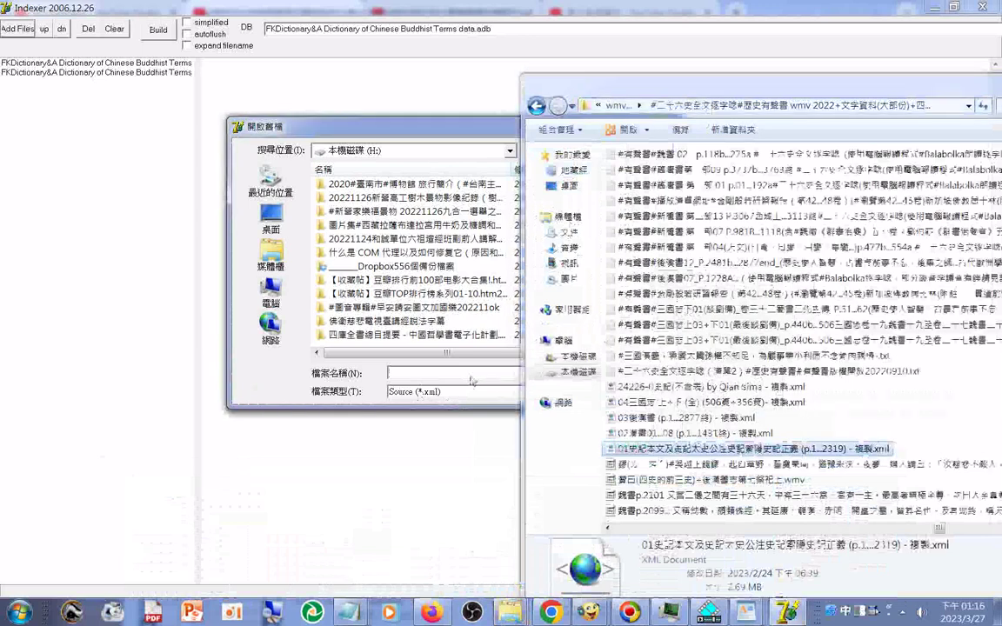
# - Add "01史記本文及史記太史公注史記索隱史記正義 (p.1...2319) - 複製.xml" from drive H: to the file list and build its index database
pyautogui.write('01史記本文及史記太史公注史記索隱史記正義 (p.1...2319) - 複製')
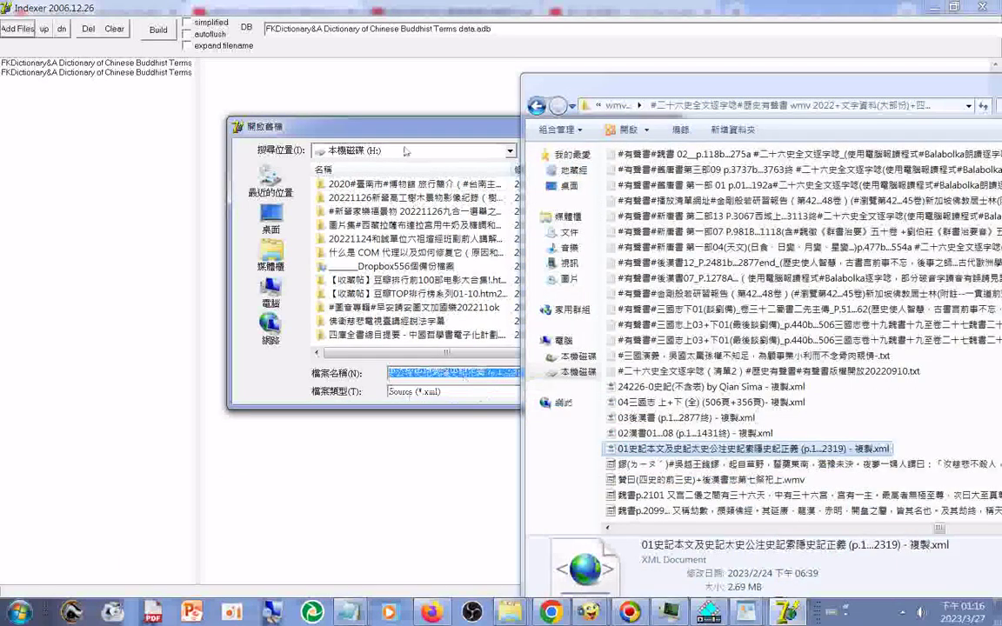
pyautogui.moveTo(397, 130); pyautogui.dragTo(171, 88)
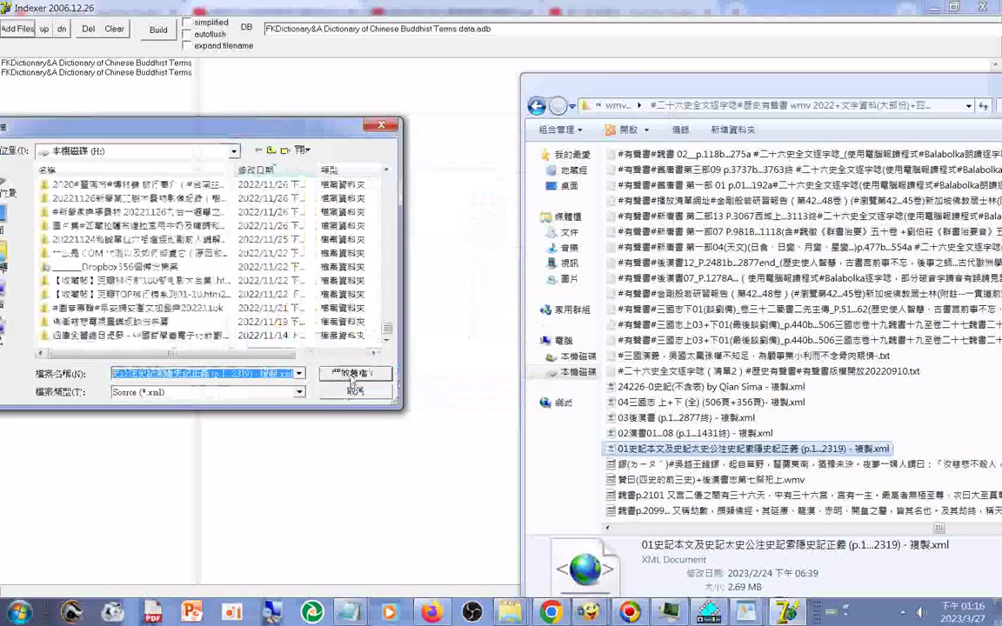
pyautogui.click(327, 337)
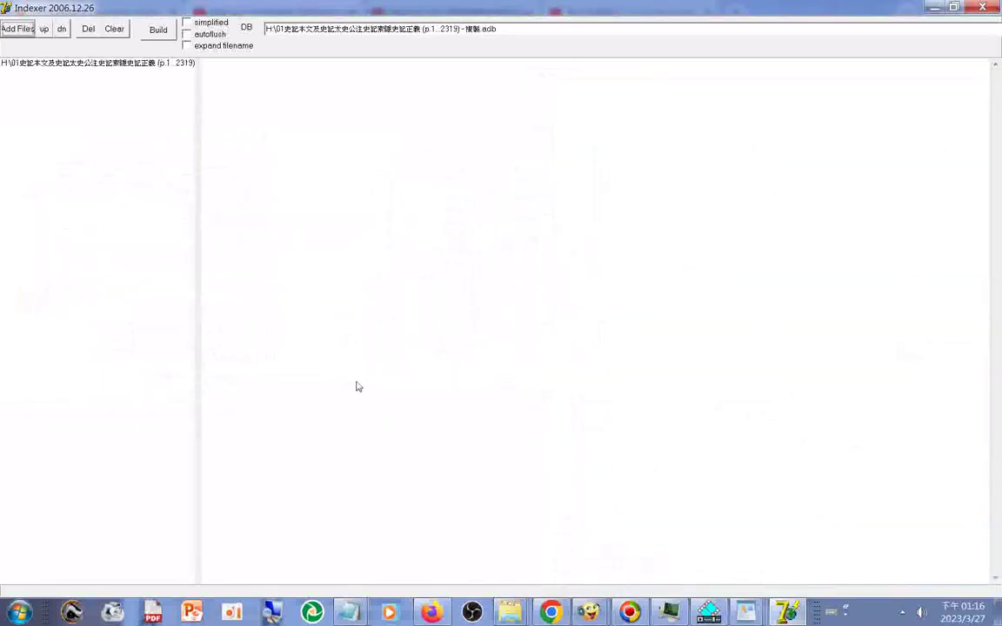
pyautogui.click(158, 31)
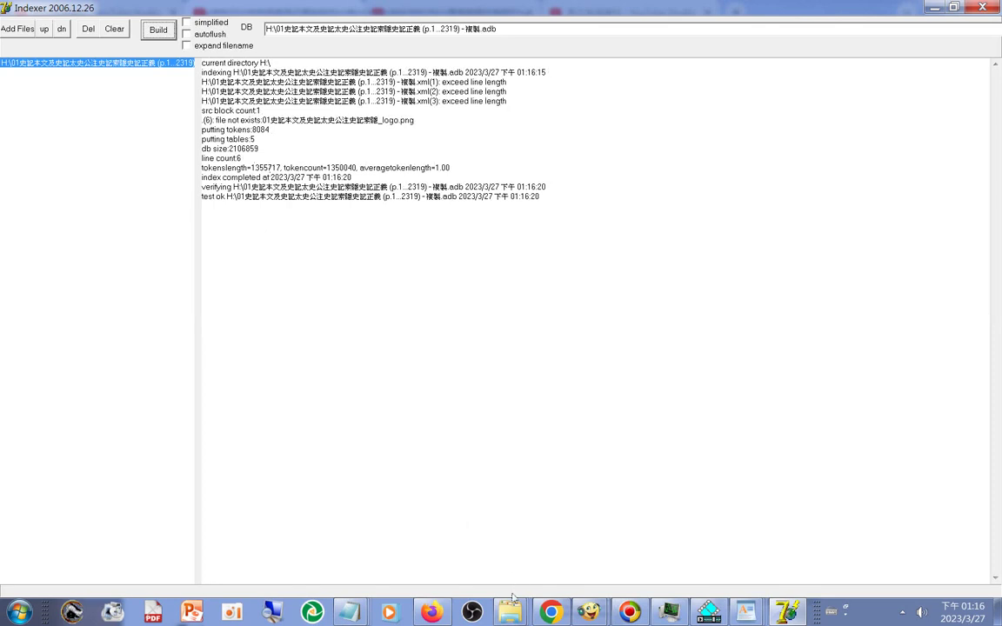
# - Switch to the drive H: folder in Windows Explorer, view the "01史記本文及史記太史公注史記索隱_tokens.log" file and close it
pyautogui.moveTo(511, 619)
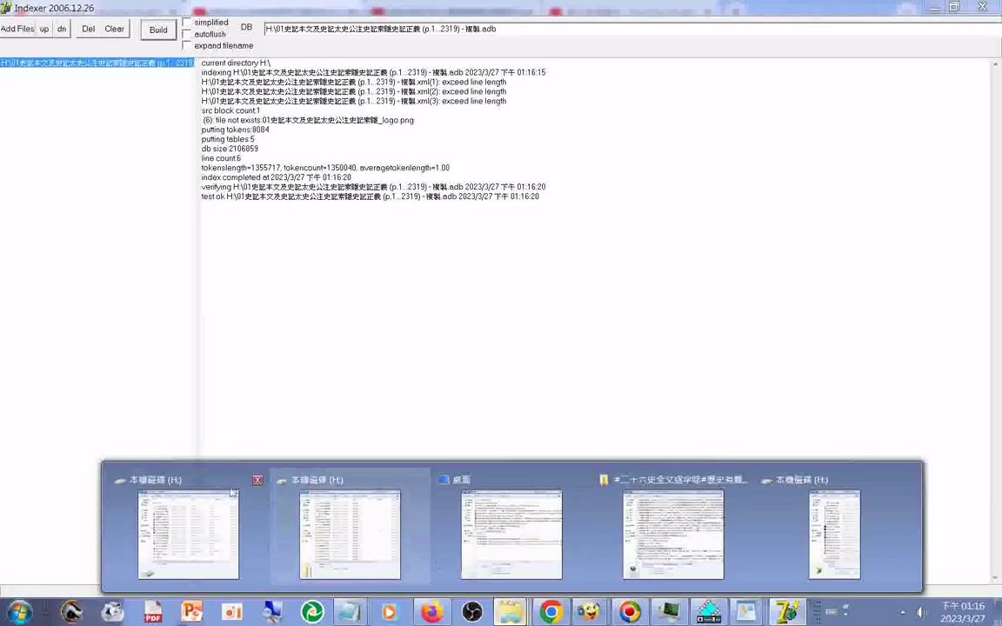
pyautogui.click(188, 428)
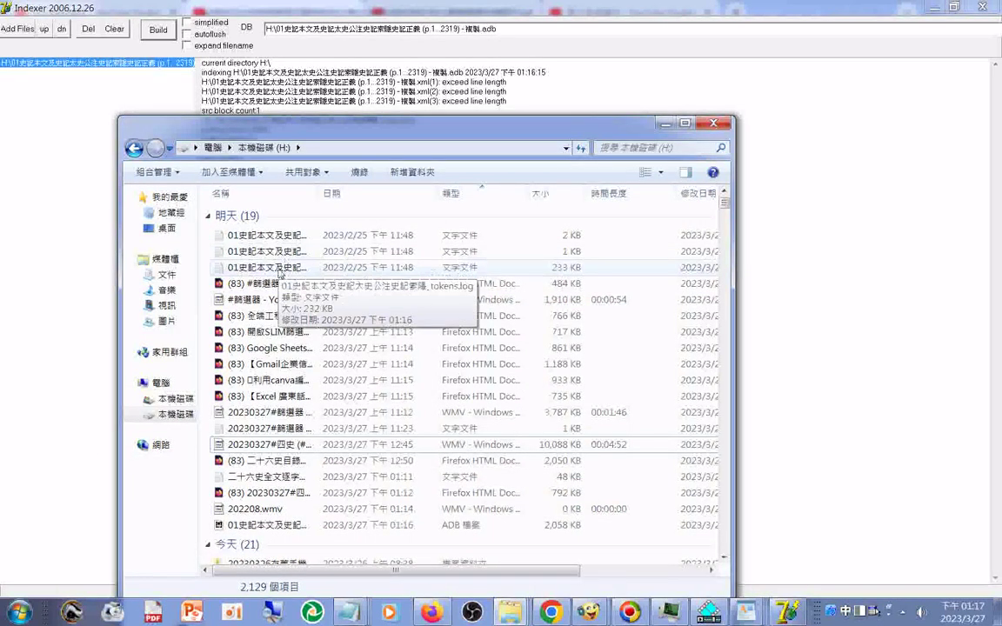
pyautogui.doubleClick(279, 275)
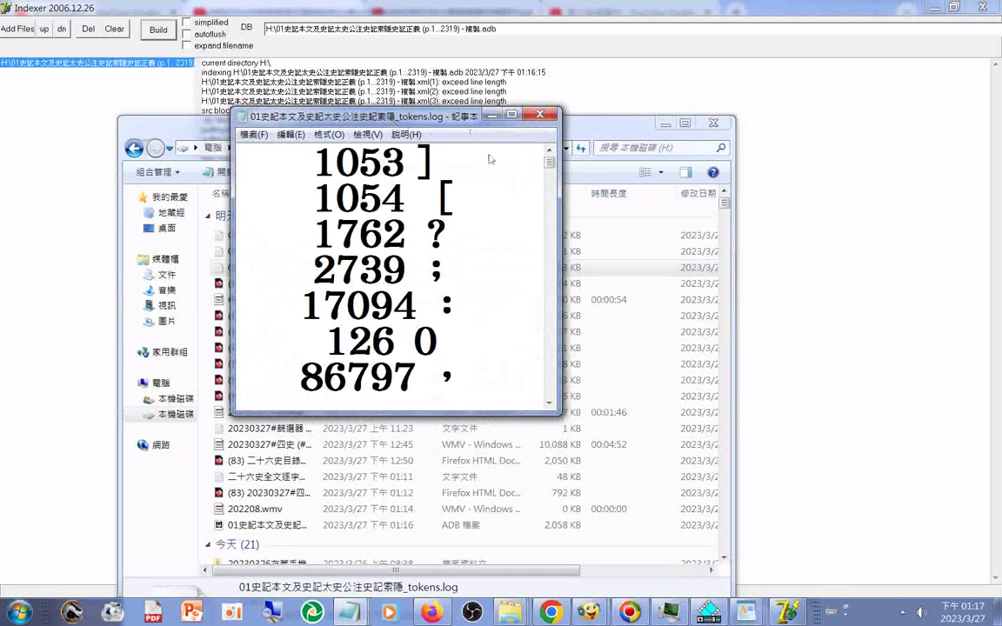
pyautogui.click(539, 115)
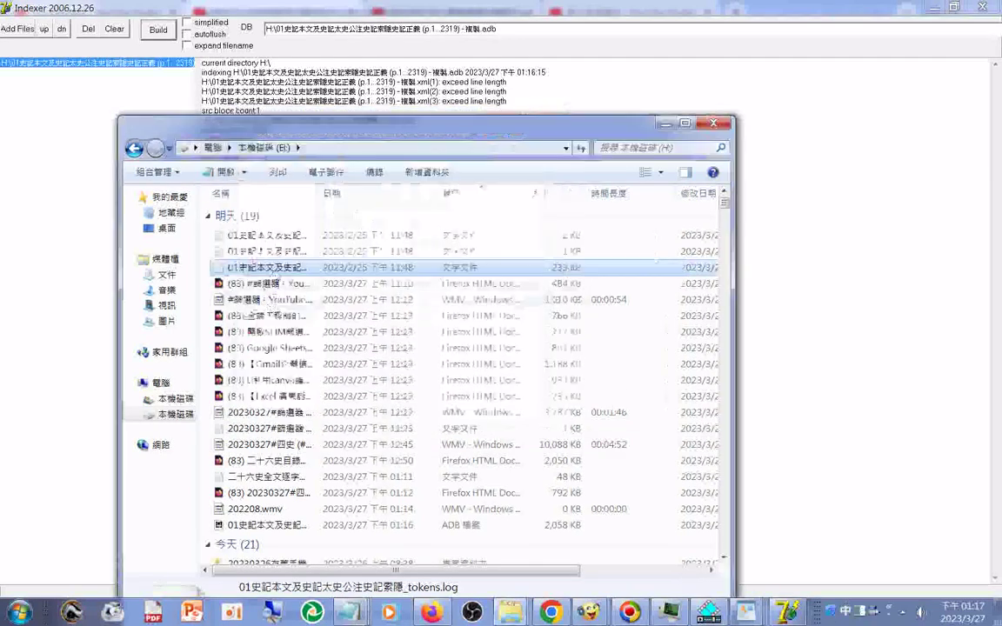
pyautogui.rightClick(275, 273)
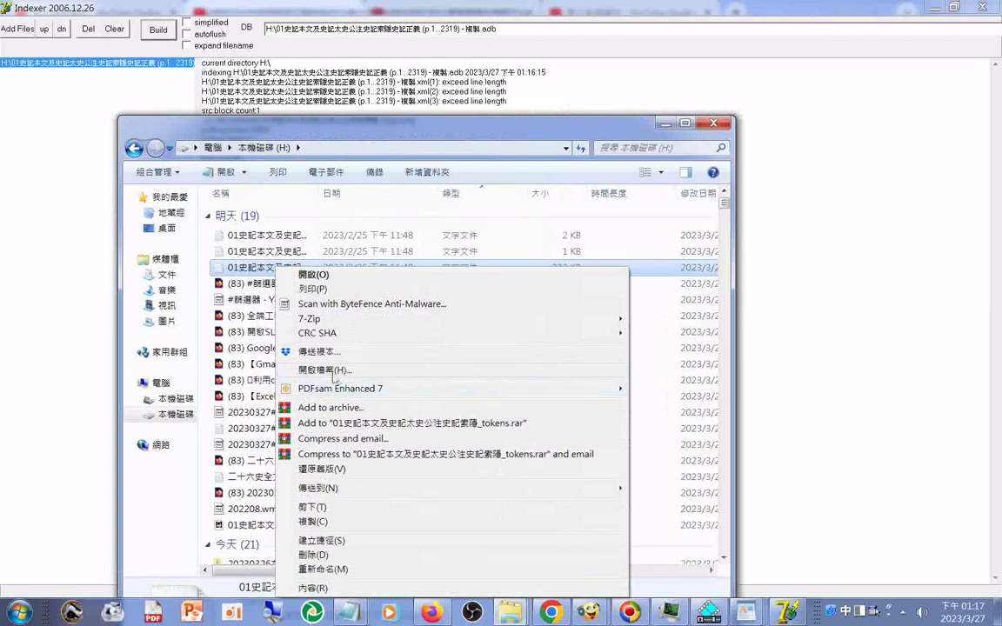
pyautogui.click(332, 371)
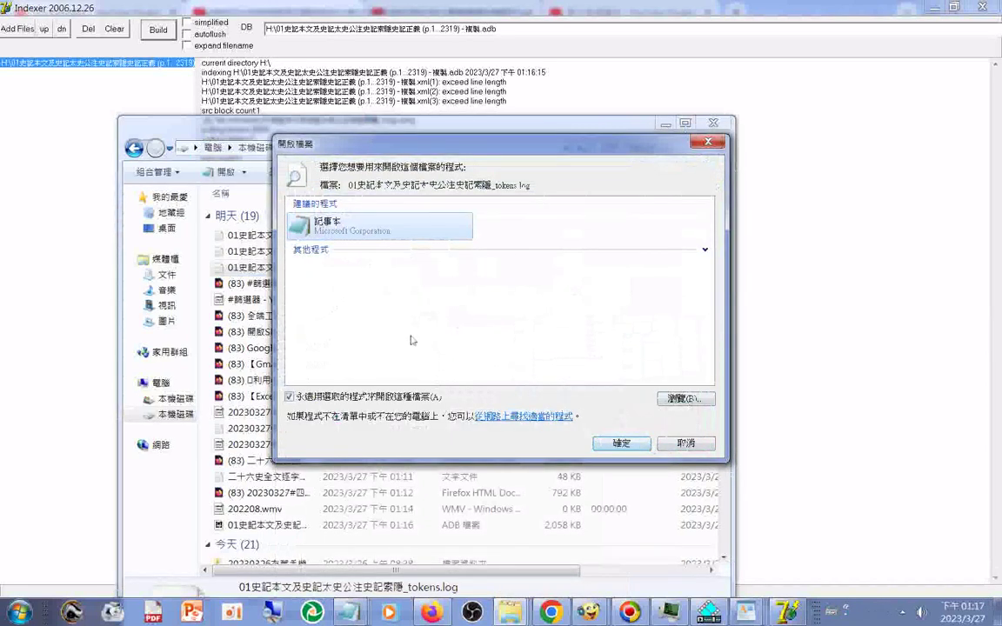
pyautogui.click(687, 443)
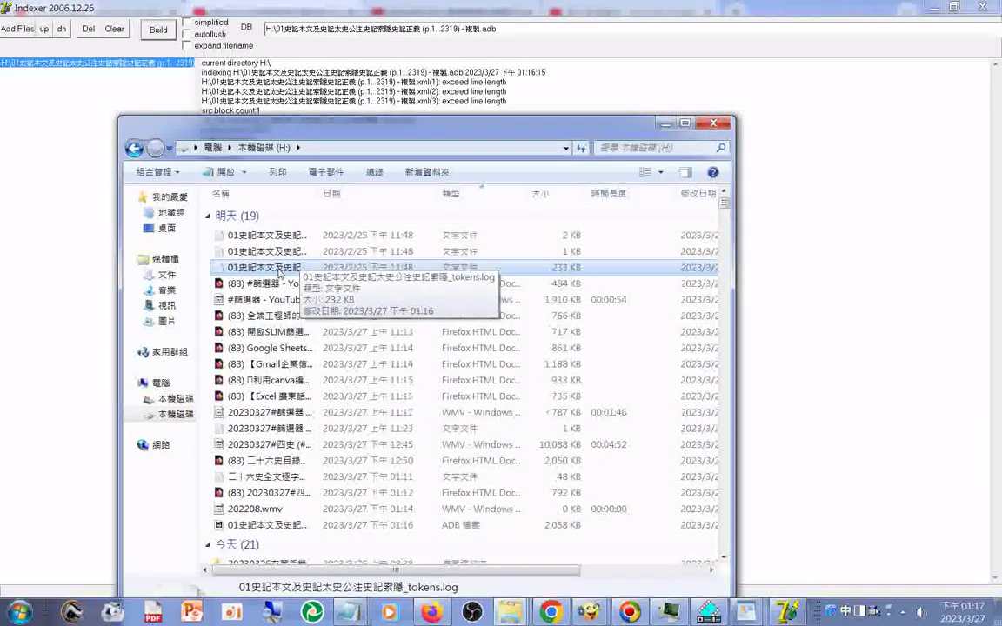
pyautogui.click(279, 272)
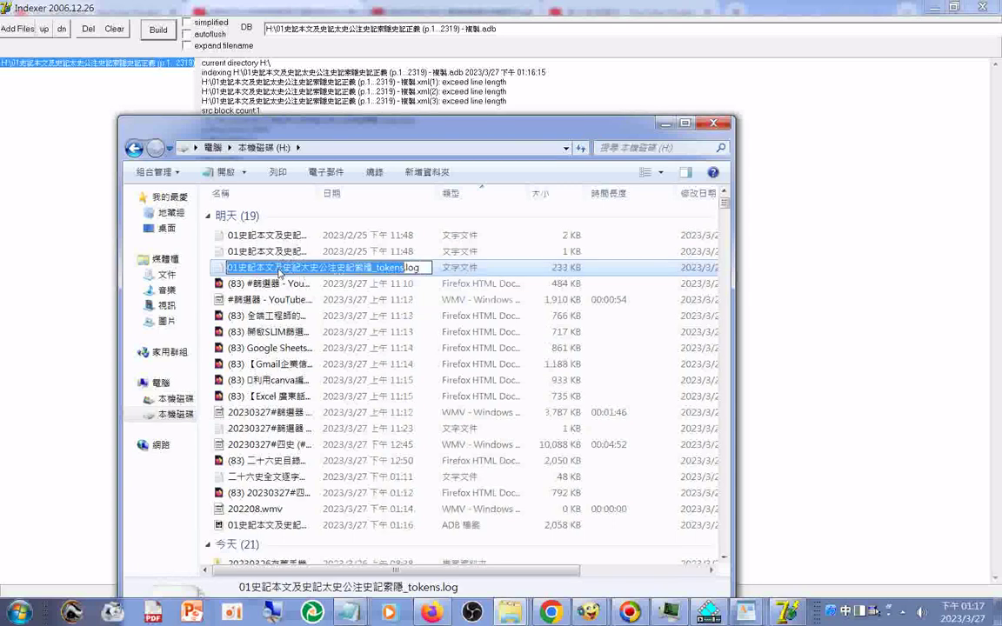
pyautogui.press('End')
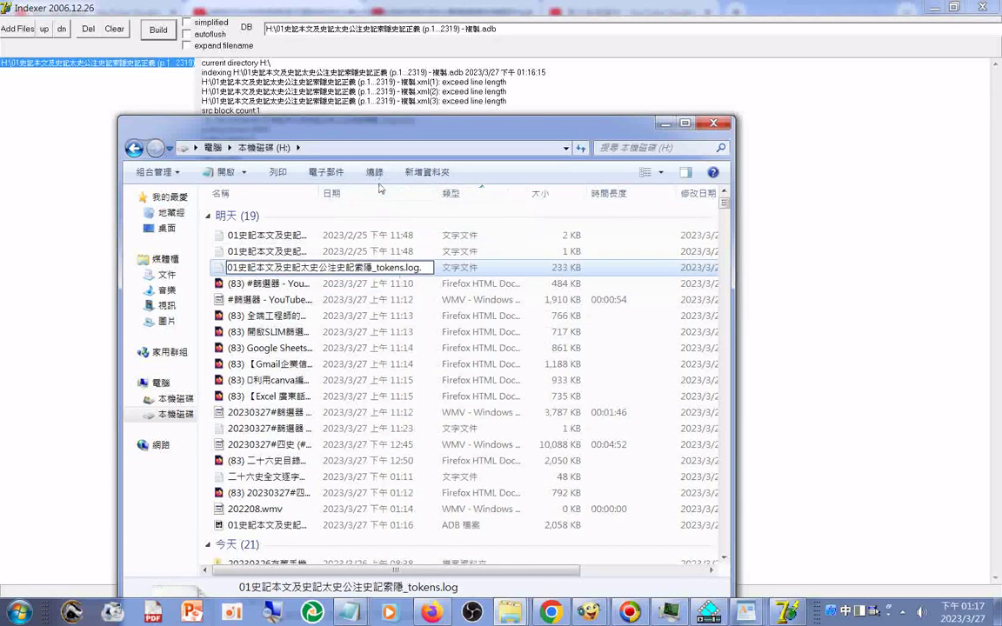
pyautogui.click(684, 125)
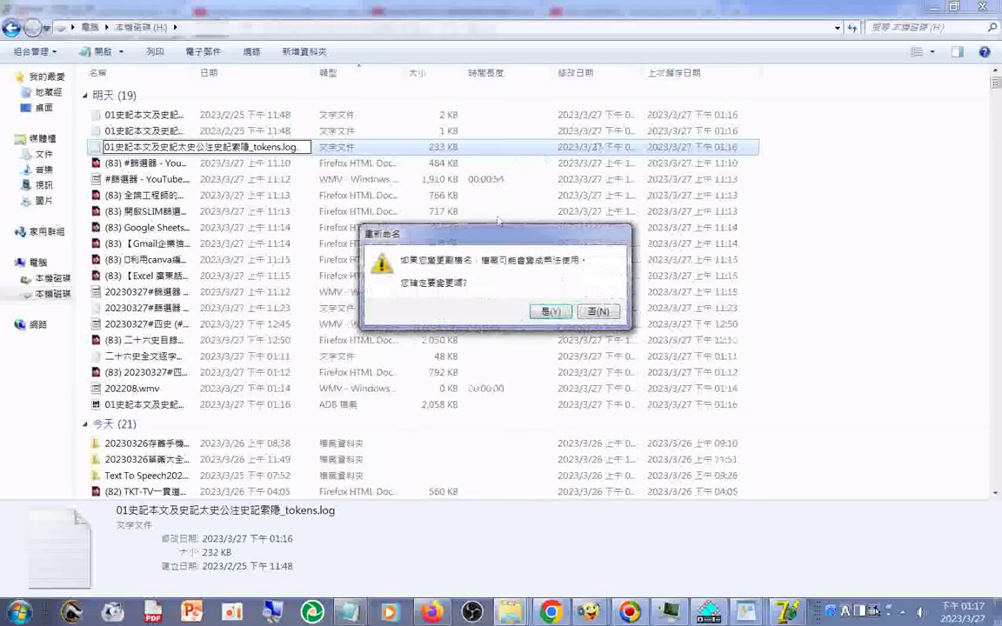
pyautogui.click(600, 311)
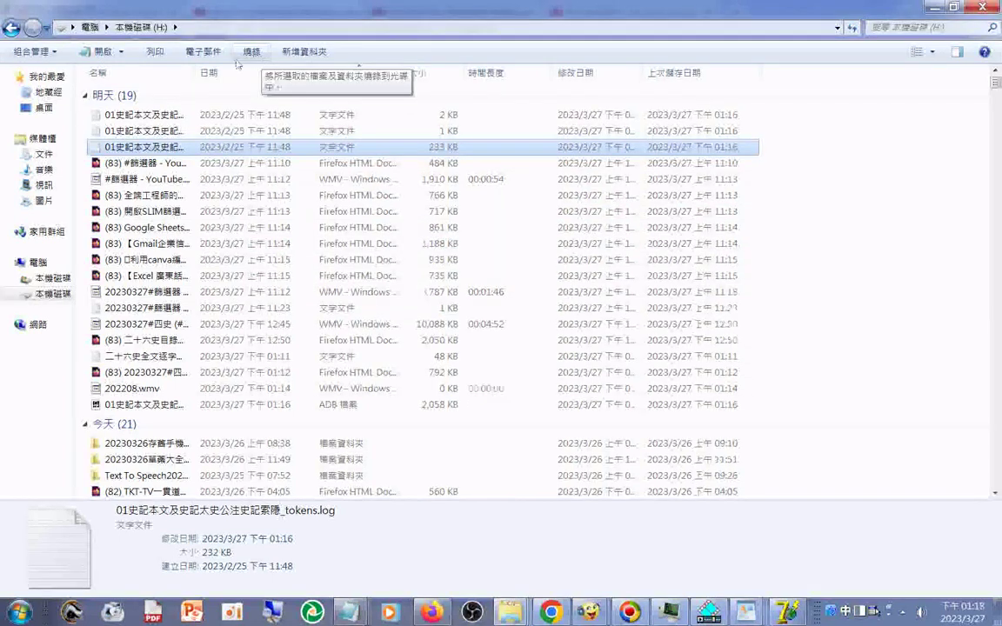
pyautogui.click(121, 51)
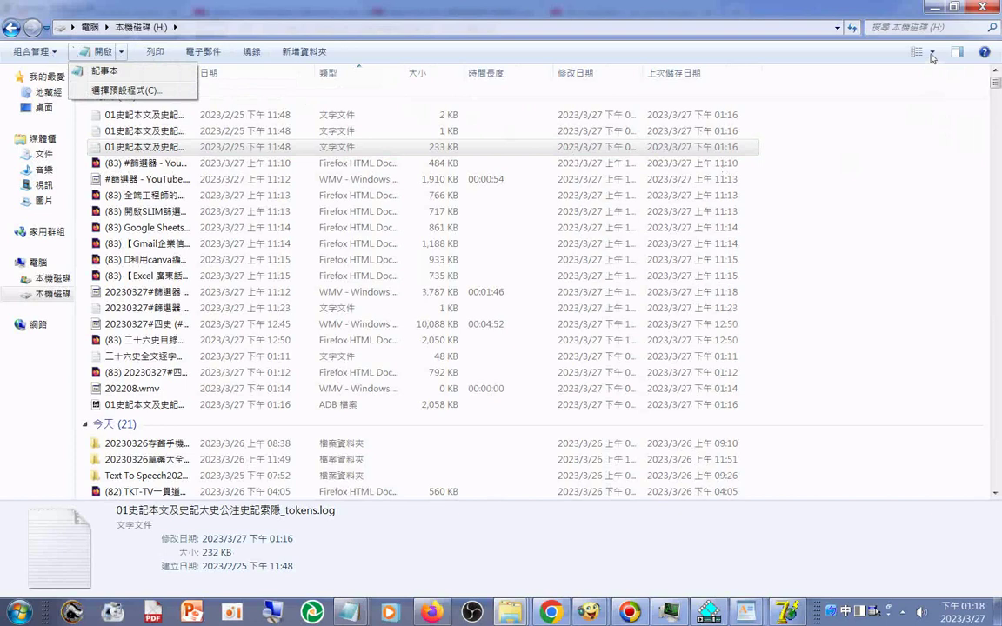
pyautogui.click(826, 50)
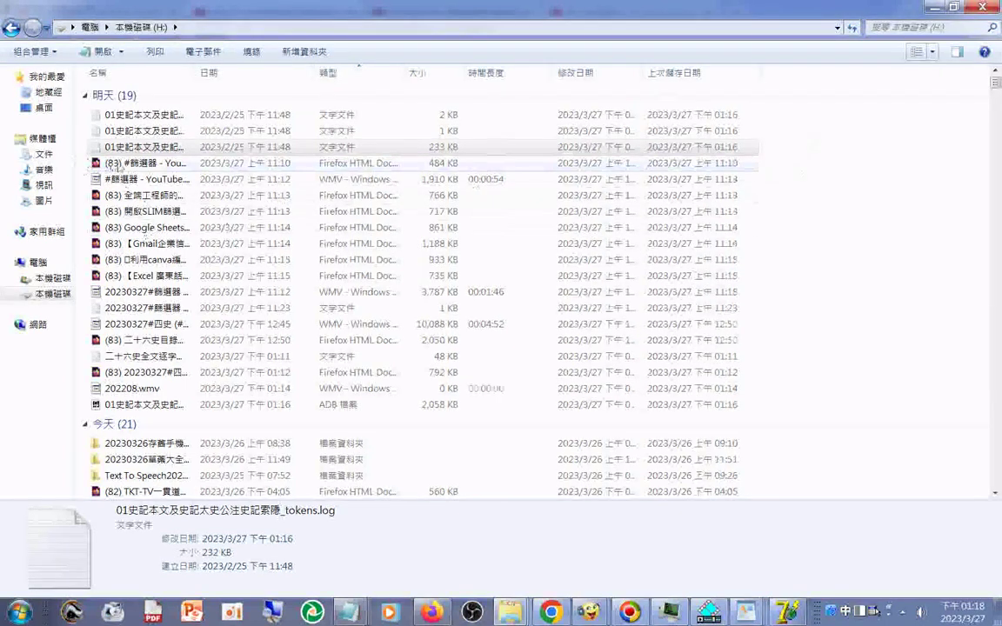
pyautogui.click(148, 150)
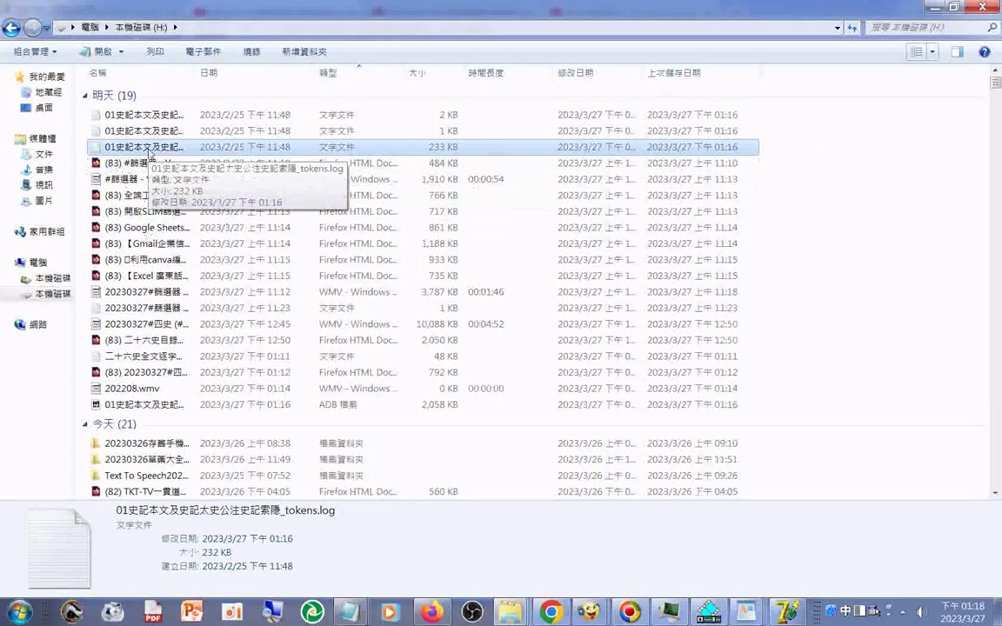
# - Launch a blank Notepad window and set its font size to 12
pyautogui.click(32, 612)
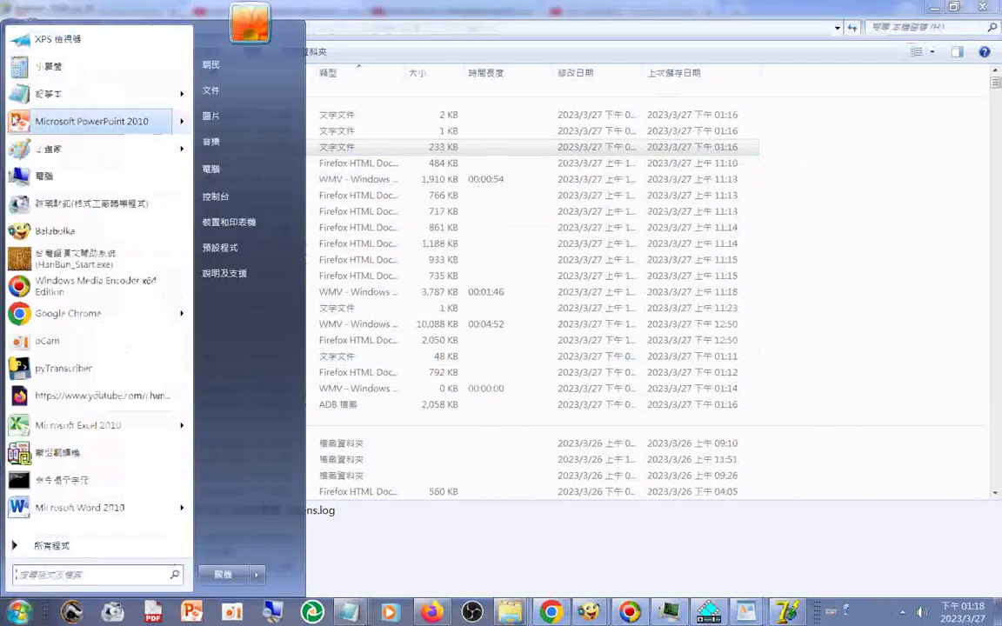
pyautogui.click(52, 94)
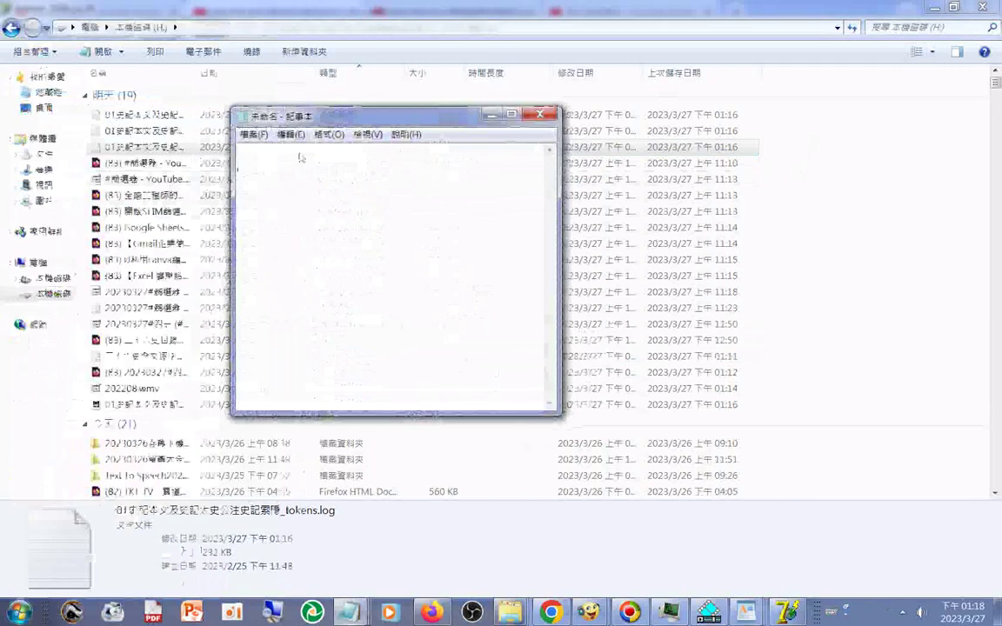
pyautogui.click(329, 134)
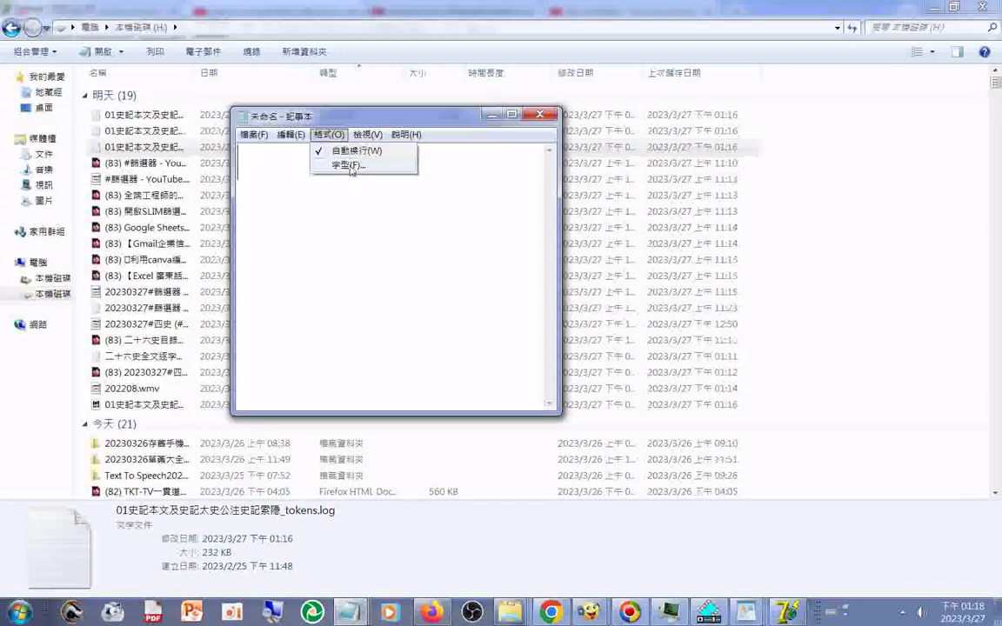
pyautogui.click(344, 165)
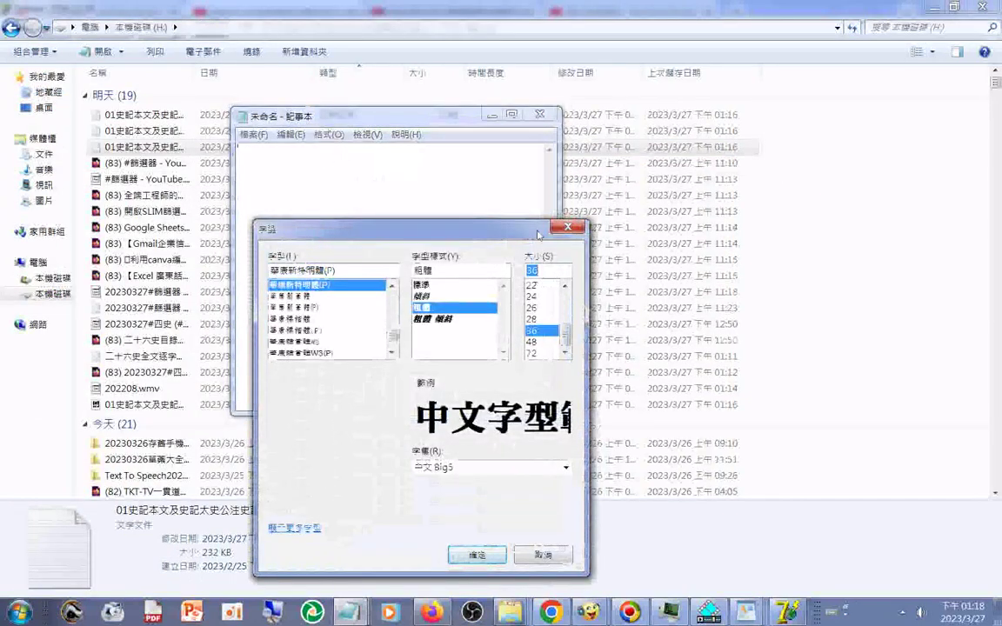
pyautogui.doubleClick(546, 271)
pyautogui.write('112')
pyautogui.press('BackSpace')
pyautogui.press('BackSpace')
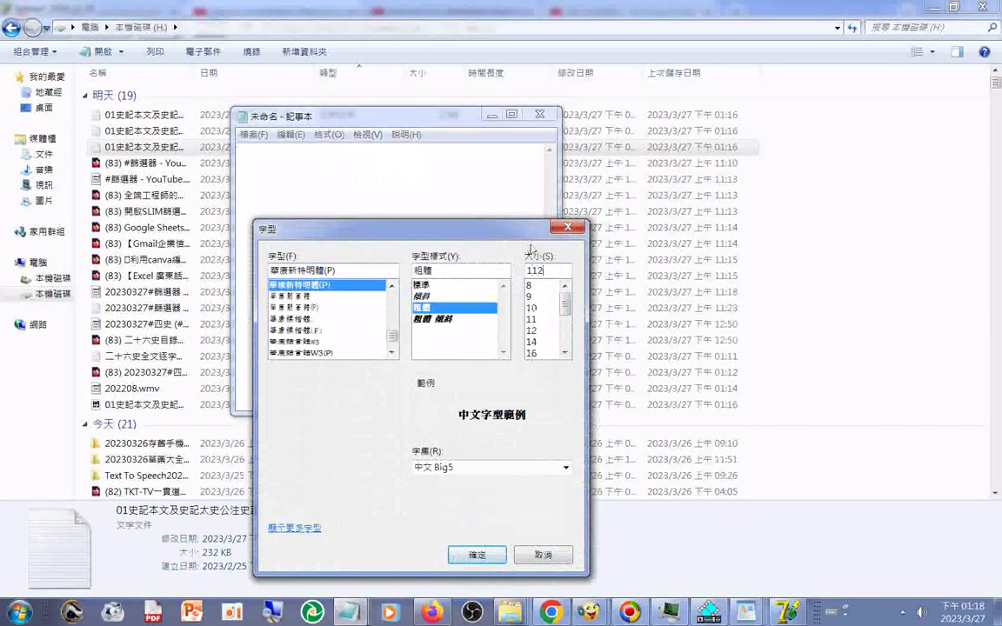
pyautogui.write('2')
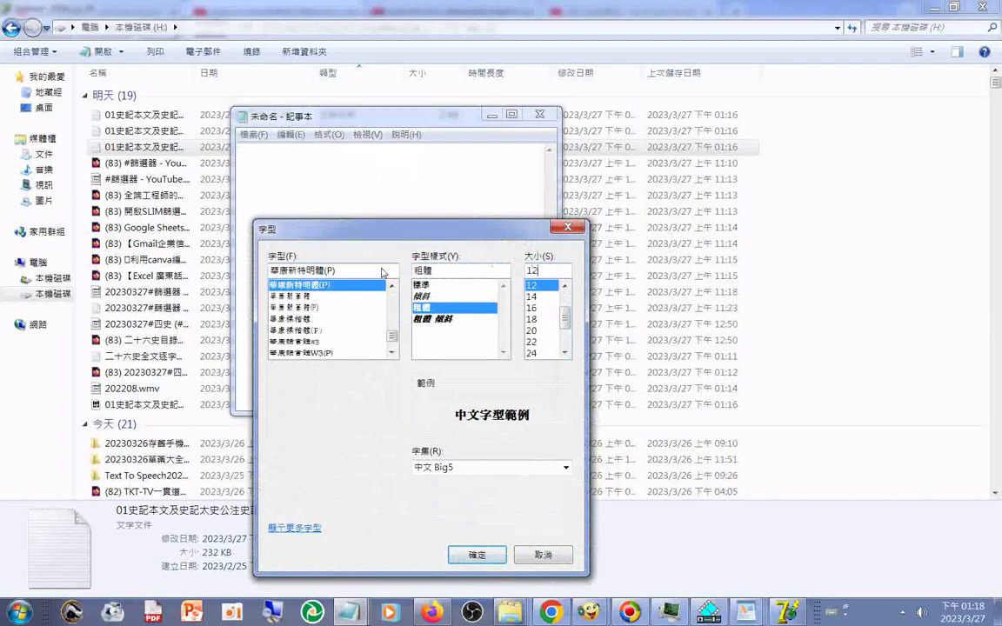
pyautogui.press('Return')
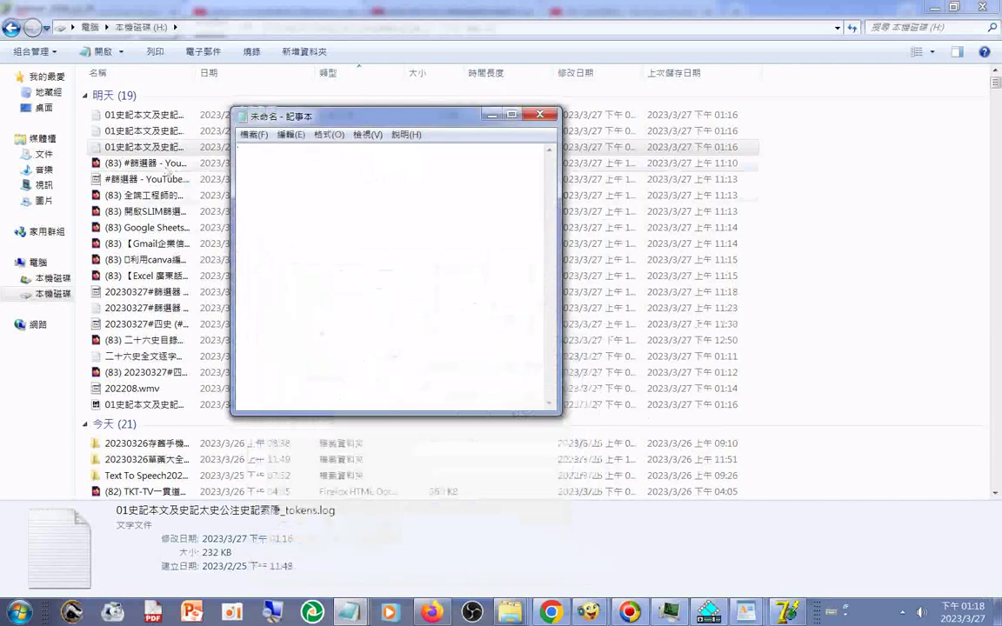
# - Load the tokens.log file into Notepad and save it as "01史記本文及史記太史公注史記索隱_tokens.log.xml" with the all-files type, closing Notepad
pyautogui.moveTo(144, 147); pyautogui.dragTo(418, 318)
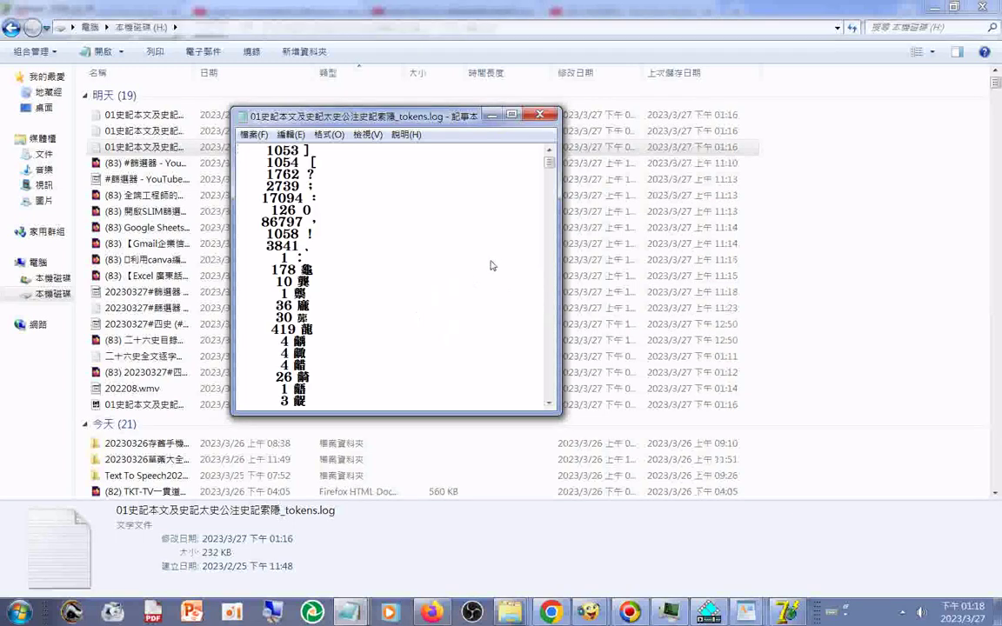
pyautogui.moveTo(550, 162); pyautogui.dragTo(565, 393)
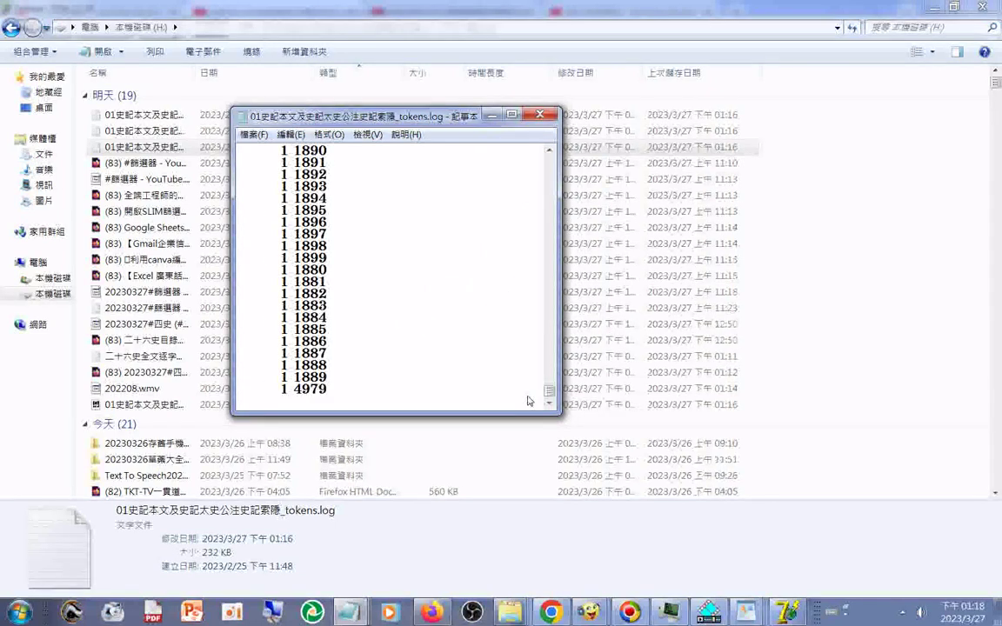
pyautogui.click(253, 134)
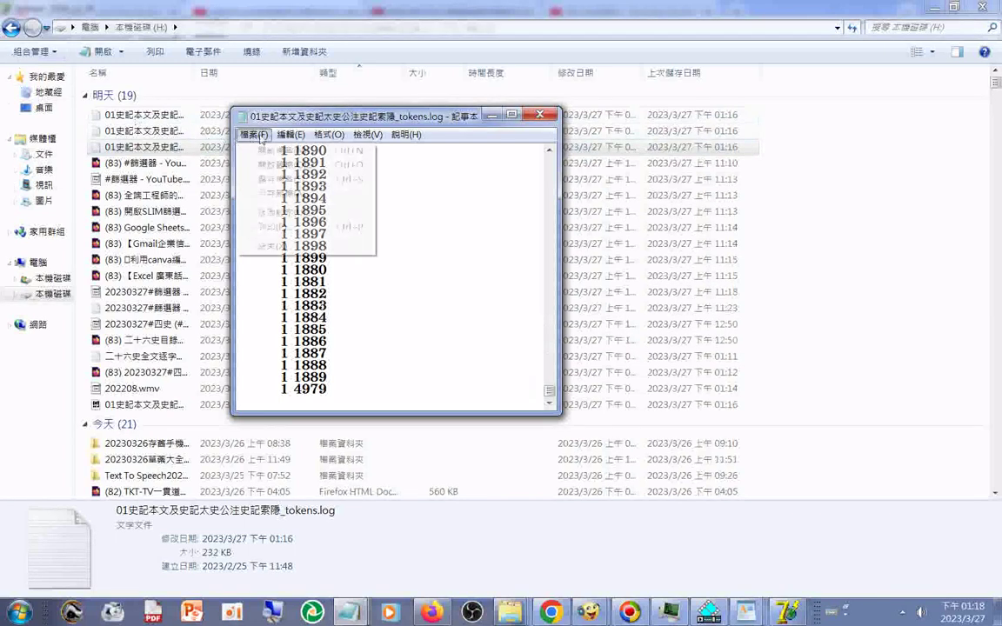
pyautogui.click(278, 194)
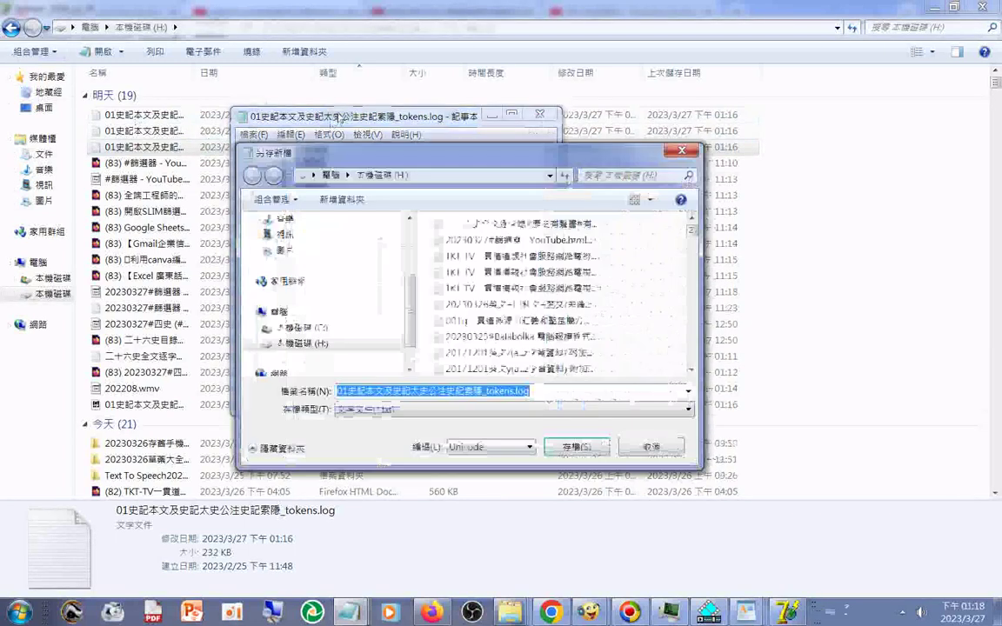
pyautogui.click(533, 399)
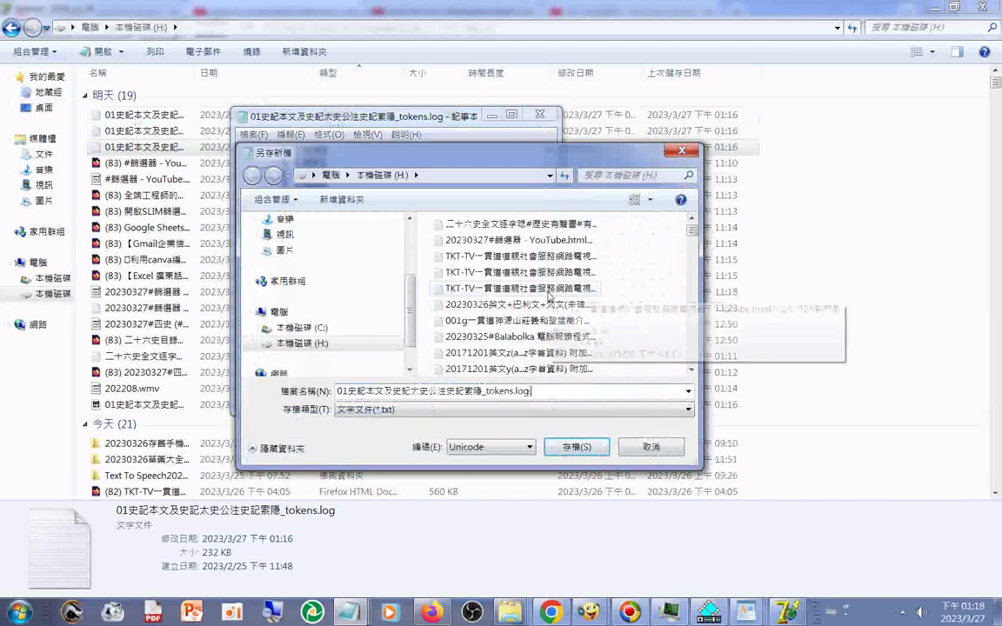
pyautogui.write('.xml')
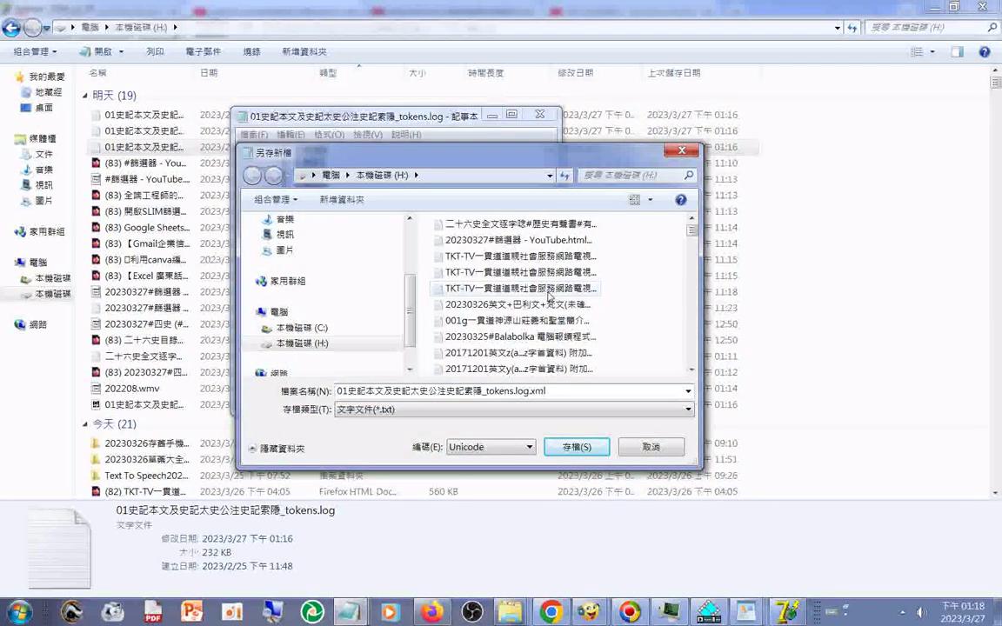
pyautogui.click(432, 409)
pyautogui.click(407, 421)
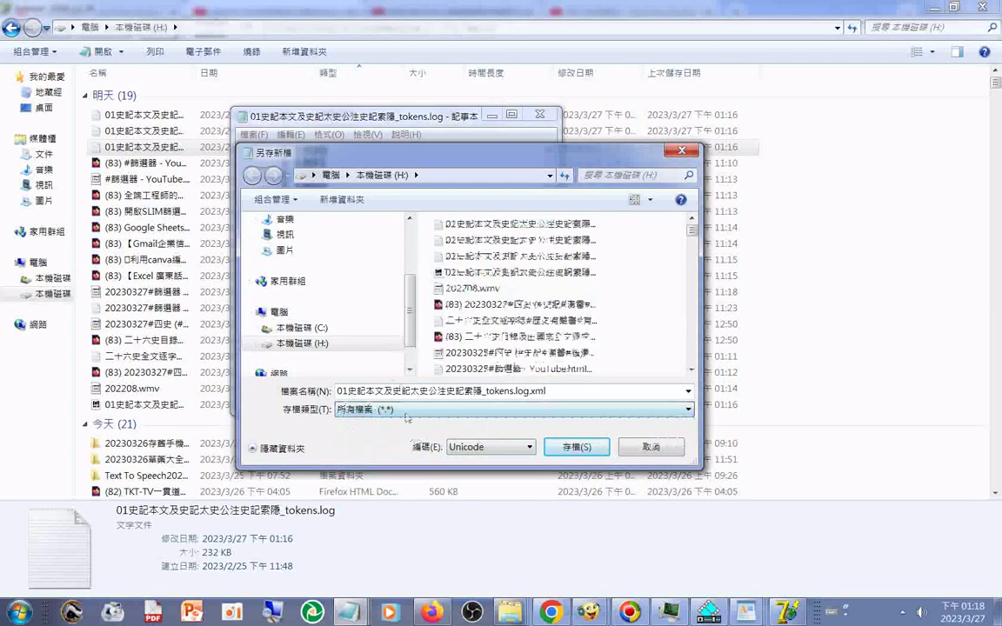
pyautogui.click(568, 449)
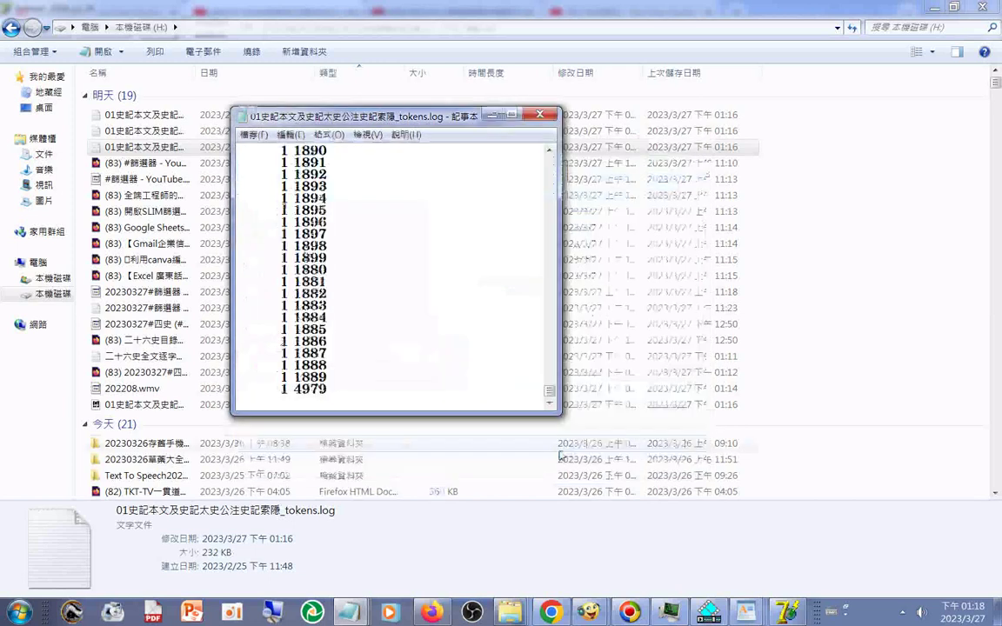
pyautogui.hotkey('alt', 'F4')
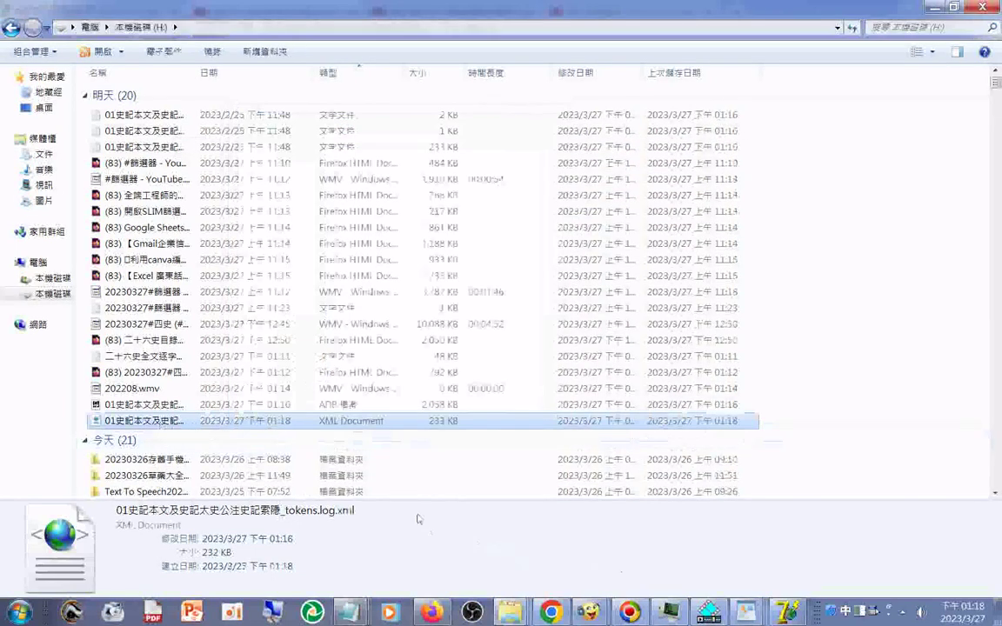
# - Switch to Indexer, add "01史記本文及史記太史公注史記索隱_tokens.log.xml" from drive H: to the file list and build its index database
pyautogui.click(154, 422)
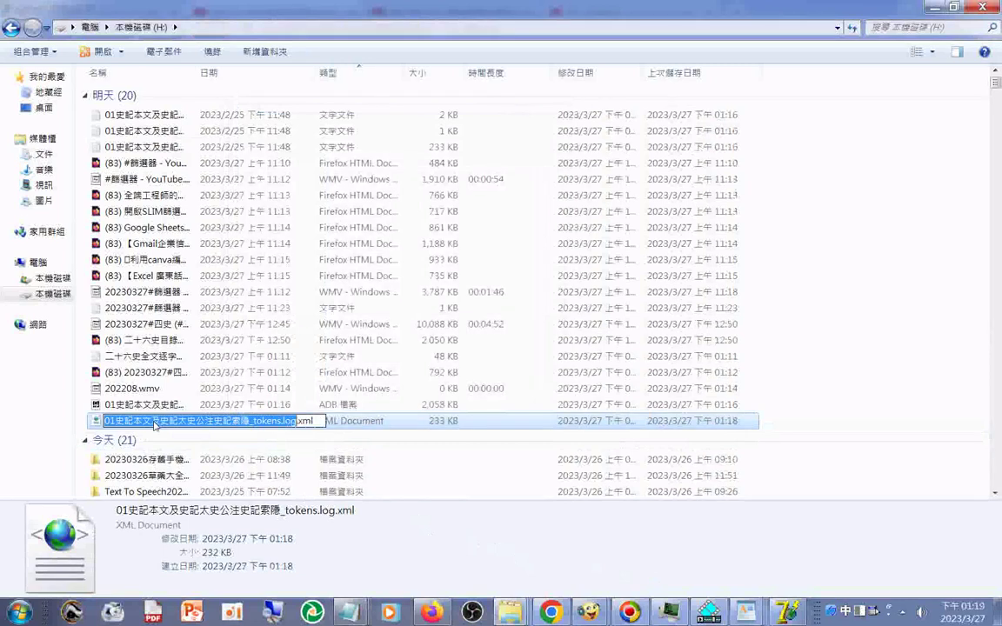
pyautogui.rightClick(168, 423)
pyautogui.click(199, 284)
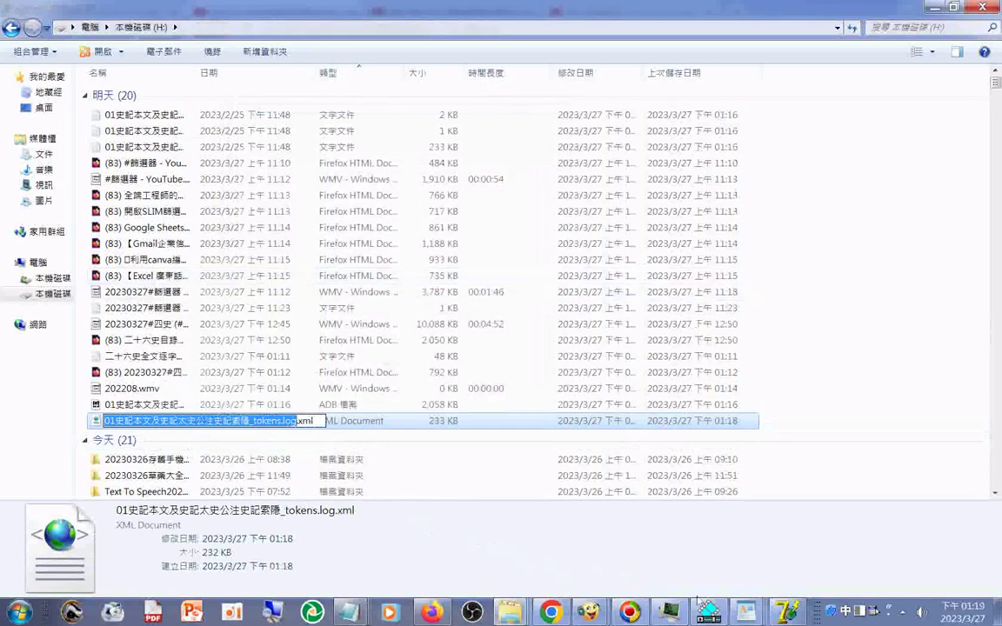
pyautogui.click(777, 617)
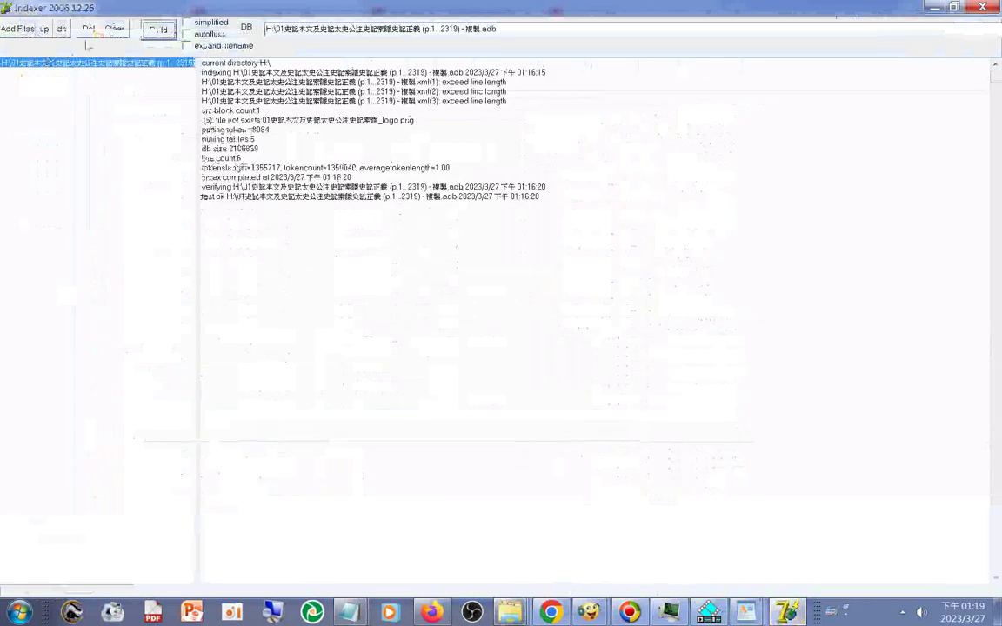
pyautogui.click(24, 32)
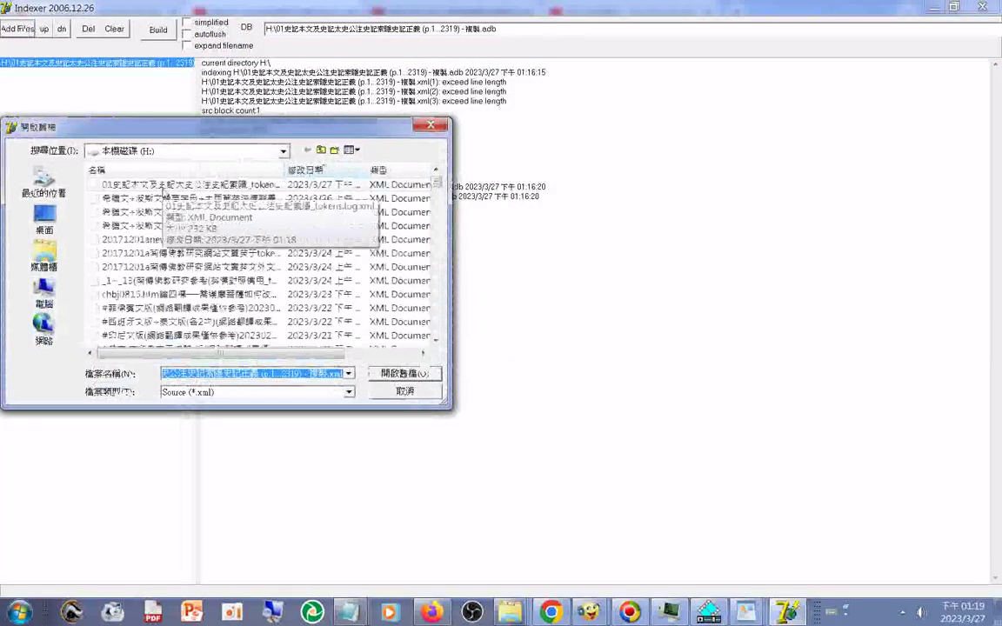
pyautogui.doubleClick(162, 186)
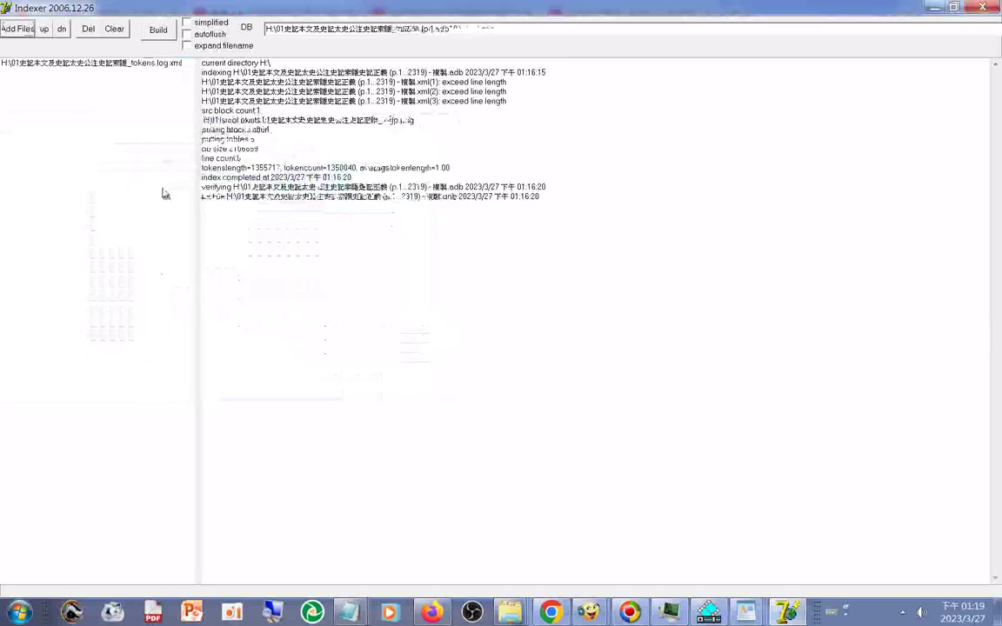
pyautogui.click(158, 30)
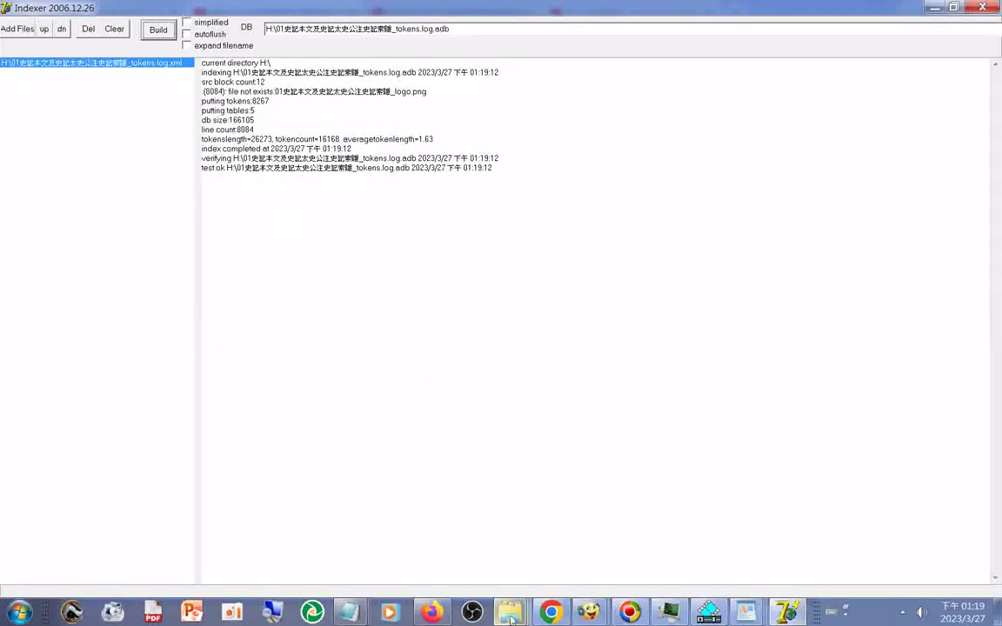
# - Return to the drive H: folder in Windows Explorer, sort it by date modified and select the tokens.log.xml file
pyautogui.moveTo(511, 611)
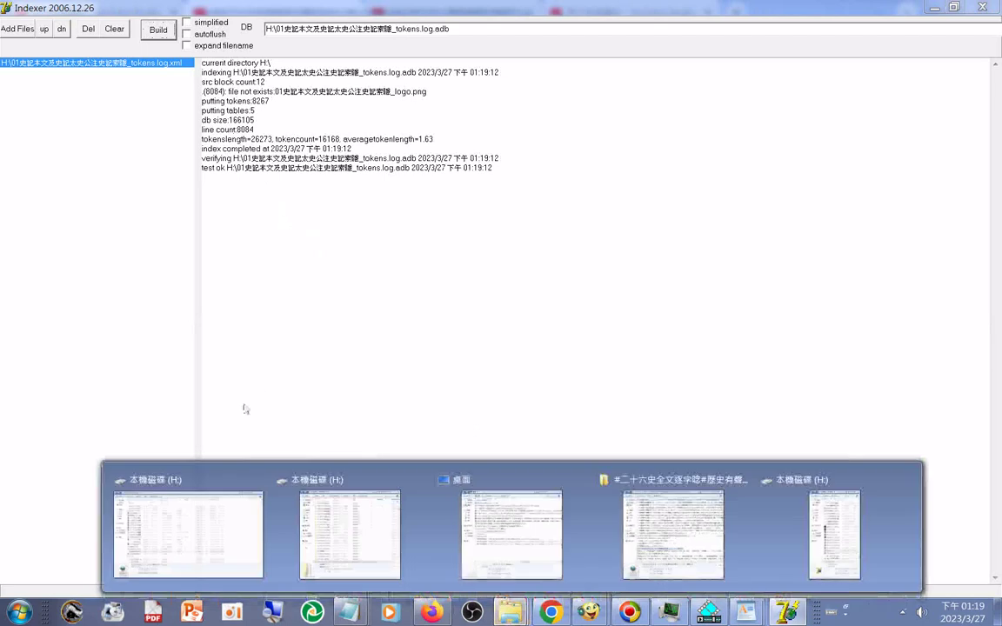
pyautogui.click(207, 486)
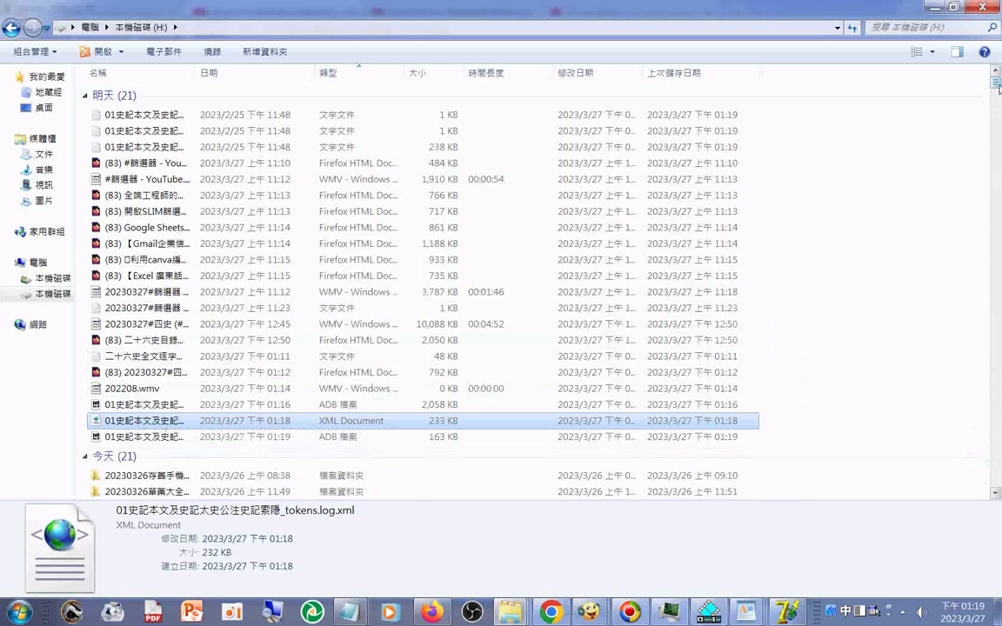
pyautogui.click(166, 148)
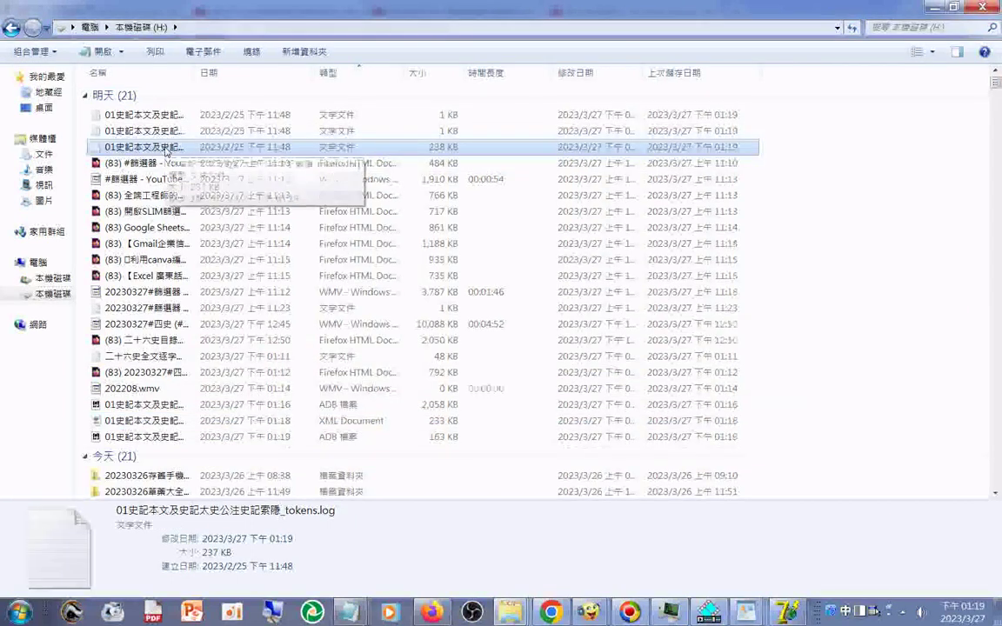
pyautogui.click(155, 421)
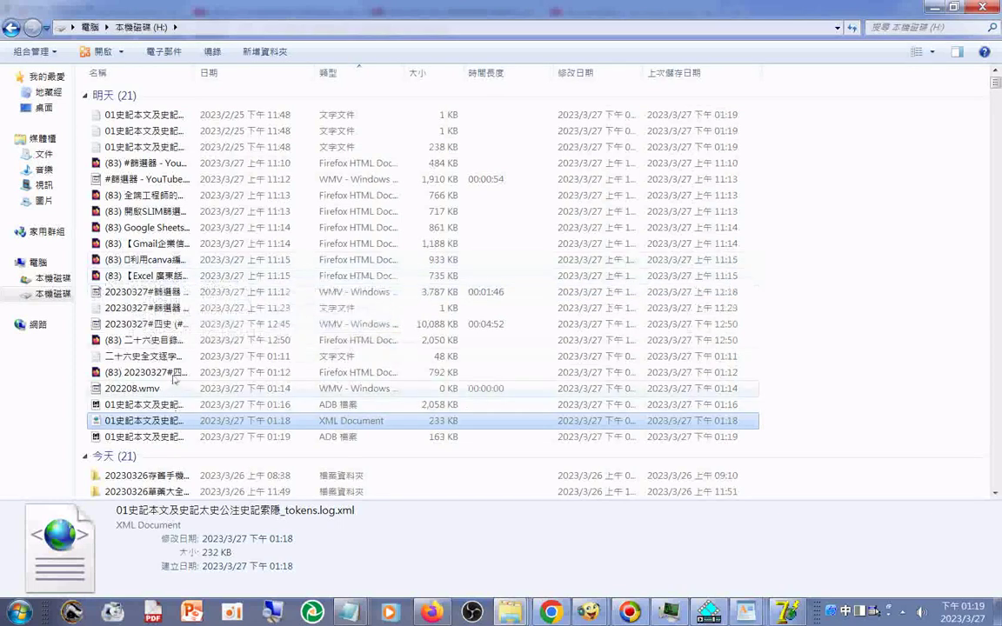
pyautogui.rightClick(81, 324)
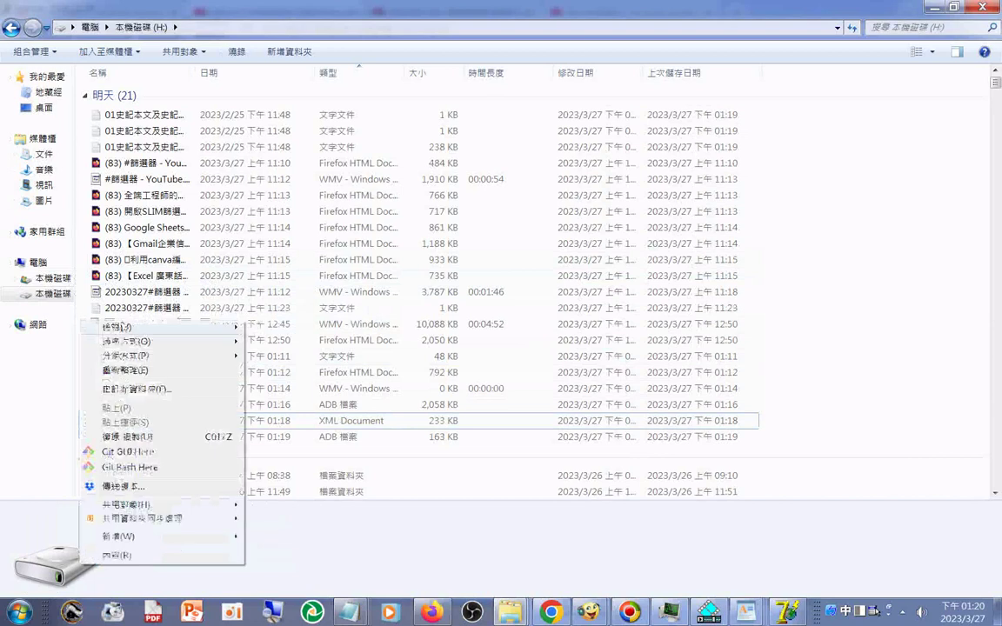
pyautogui.moveTo(127, 341)
pyautogui.click(274, 479)
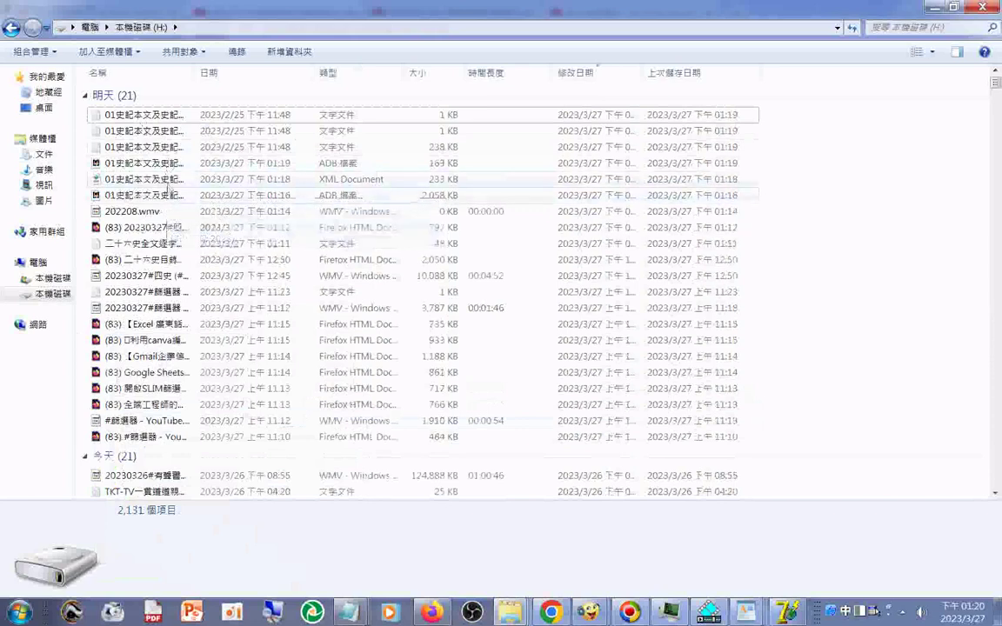
pyautogui.click(165, 243)
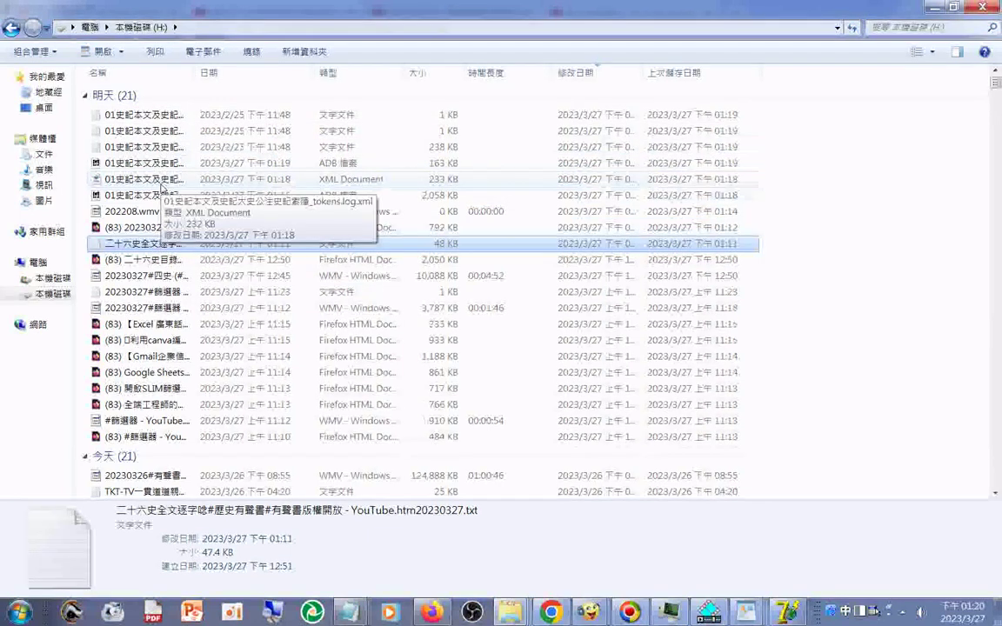
pyautogui.click(148, 175)
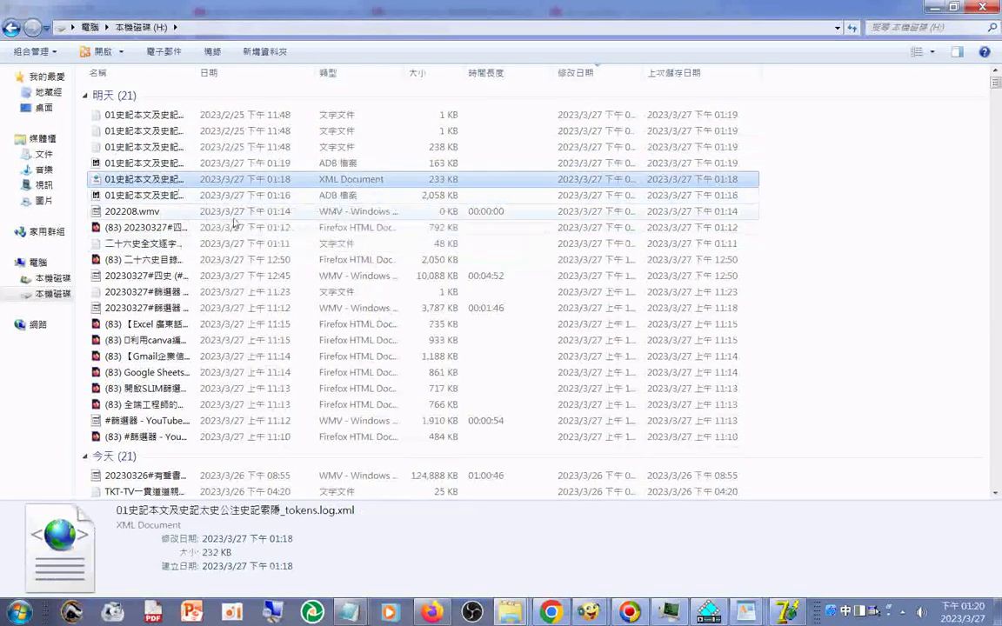
# - Open "01史記本文及史記太史公注史記索隱_tokens.log" from drive H: in Notepad, reposition its window and keep the current Windows colour scheme without further prompts
pyautogui.click(788, 613)
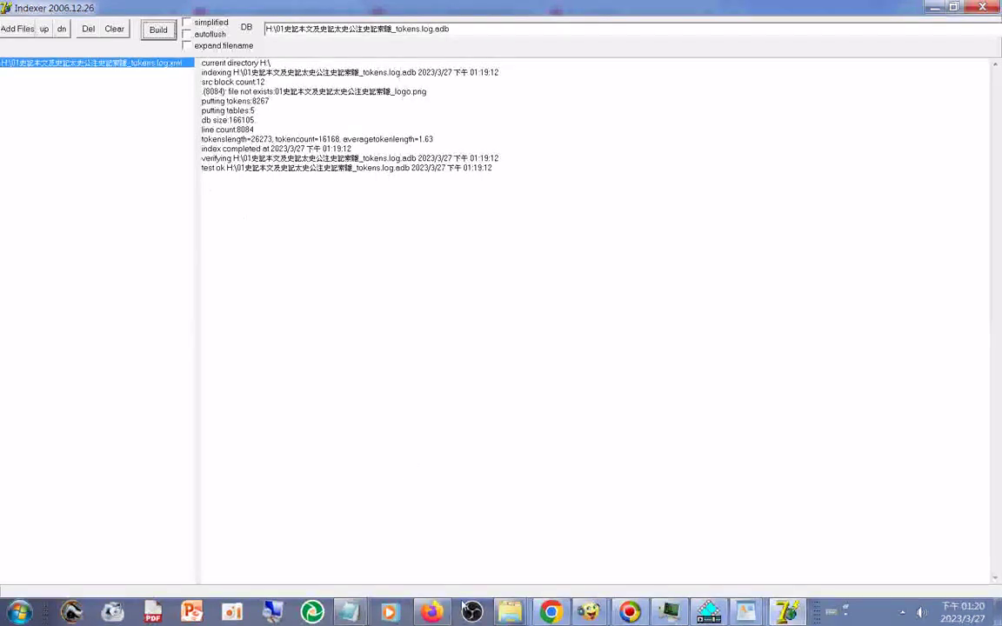
pyautogui.moveTo(508, 616)
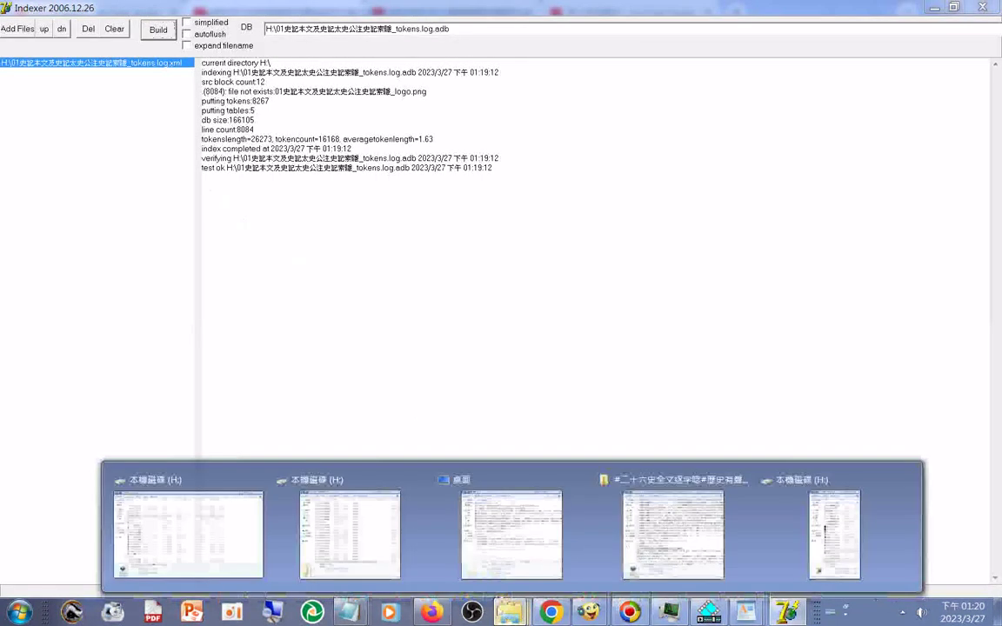
pyautogui.click(172, 481)
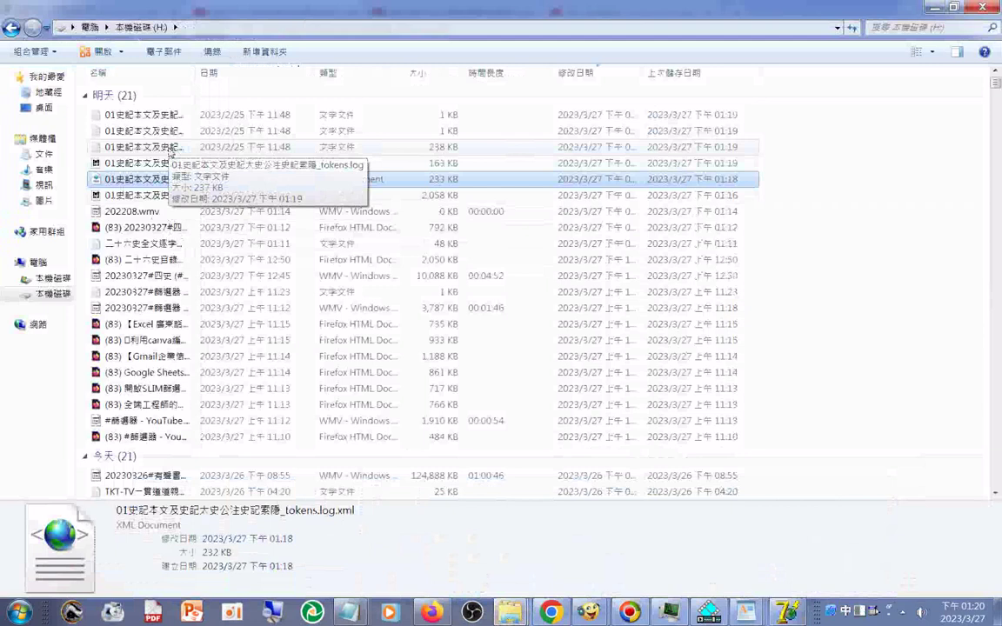
pyautogui.doubleClick(169, 150)
pyautogui.moveTo(553, 176); pyautogui.dragTo(562, 409)
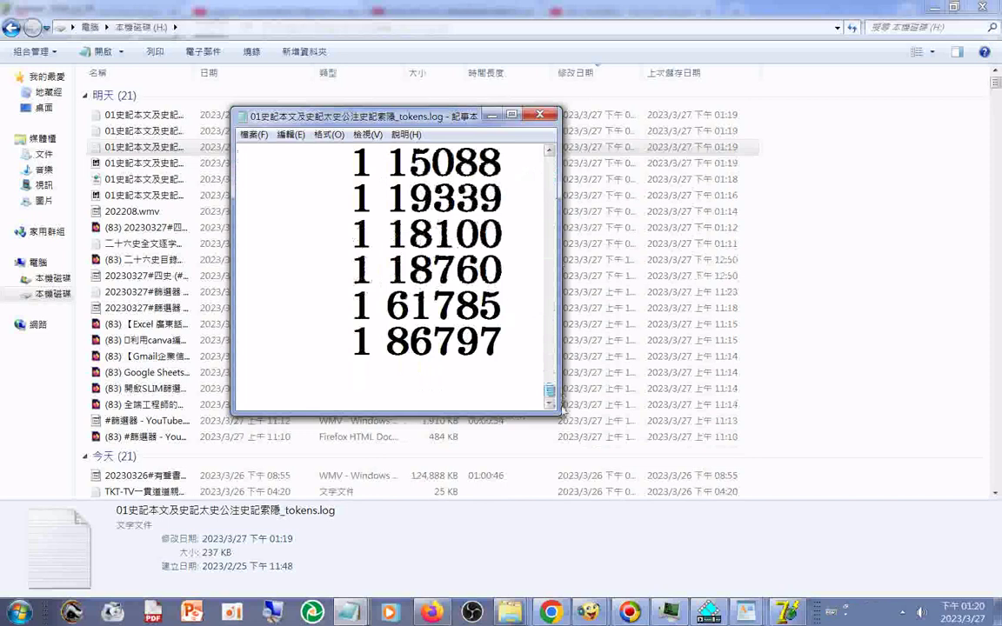
pyautogui.moveTo(425, 123); pyautogui.dragTo(286, 192)
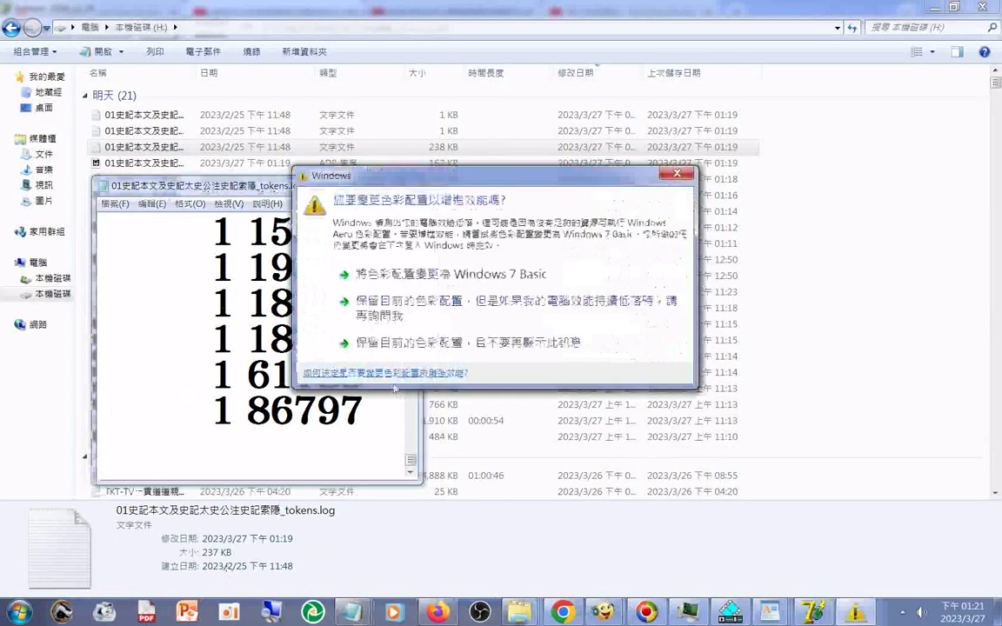
pyautogui.click(414, 341)
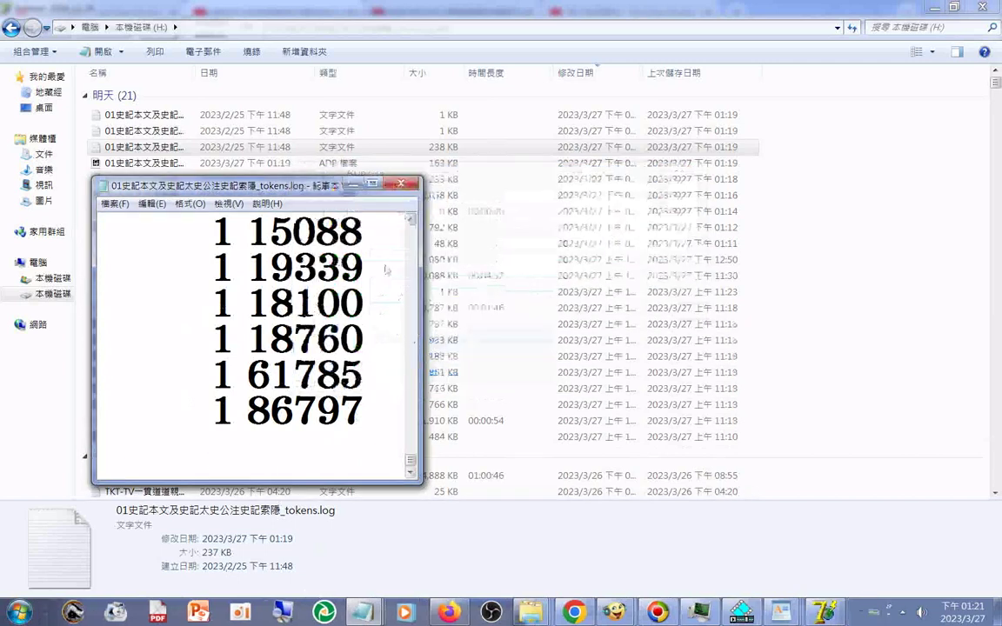
pyautogui.moveTo(410, 459); pyautogui.dragTo(383, 268)
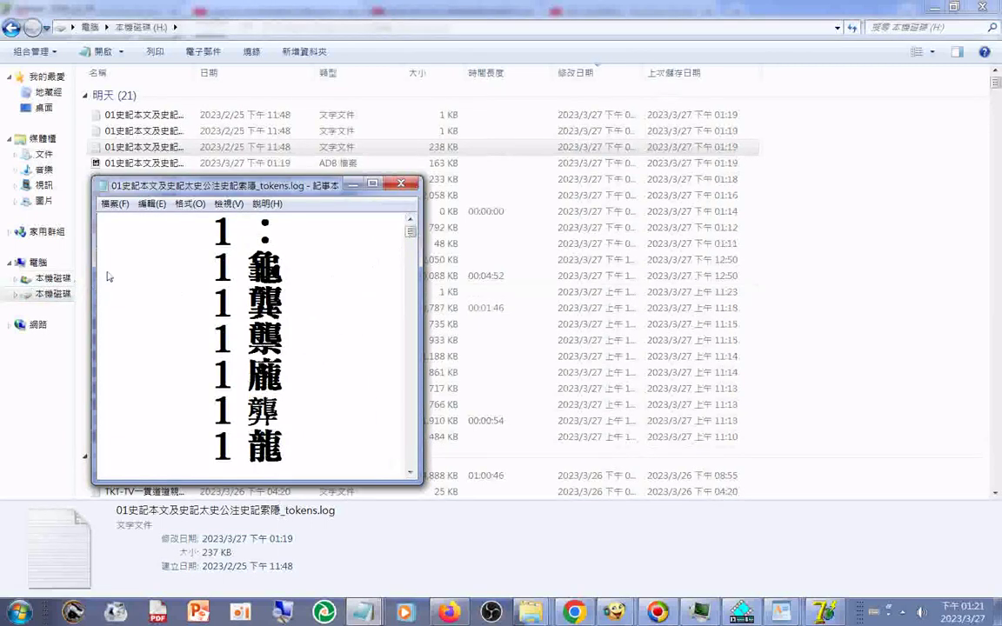
# - Select and copy the log's single-character lines from "龜" down to the line just above "】"
pyautogui.moveTo(101, 275); pyautogui.dragTo(316, 494)
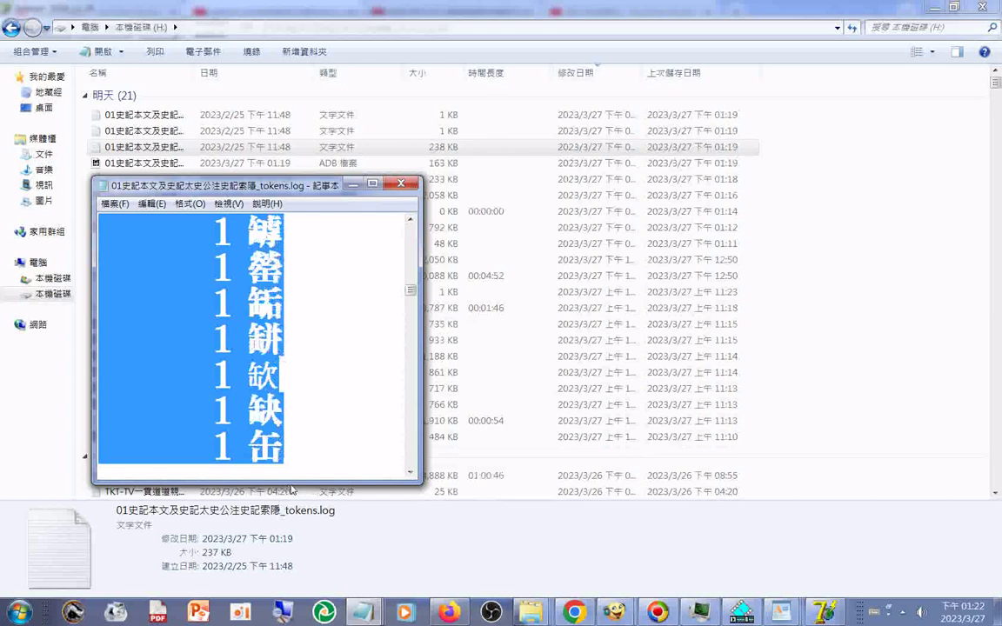
pyautogui.moveTo(291, 489); pyautogui.dragTo(349, 479)
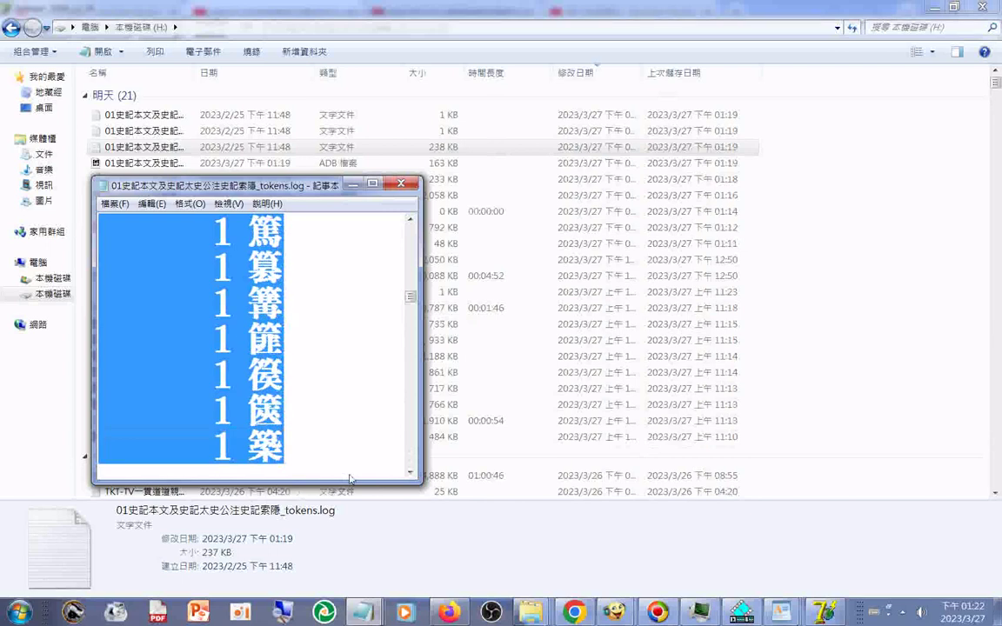
pyautogui.moveTo(348, 479); pyautogui.dragTo(311, 463)
pyautogui.moveTo(357, 478); pyautogui.dragTo(342, 278)
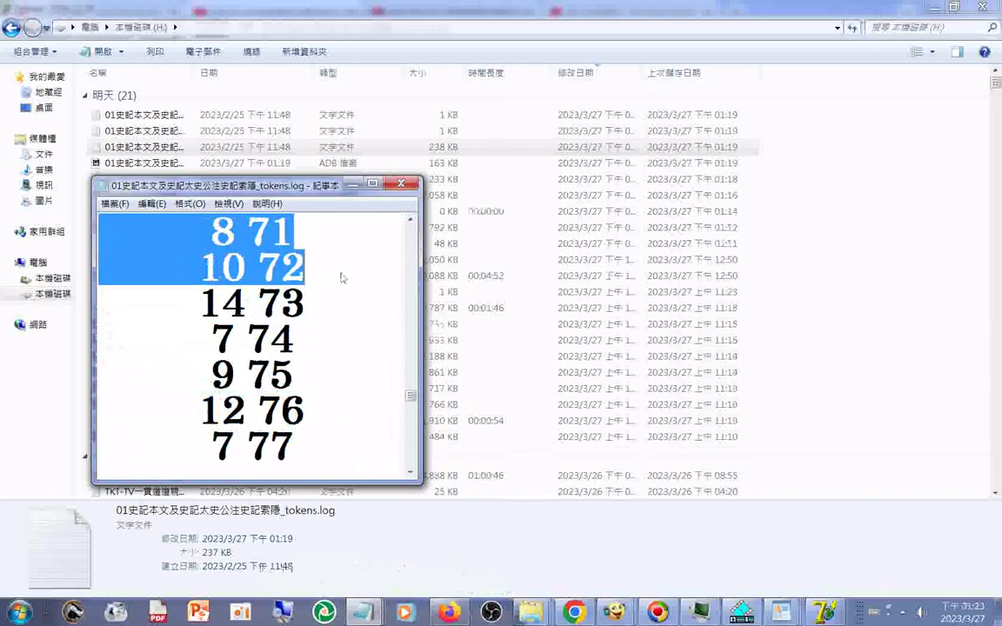
pyautogui.scroll(1, 364, 322)
pyautogui.scroll(10, 364, 321)
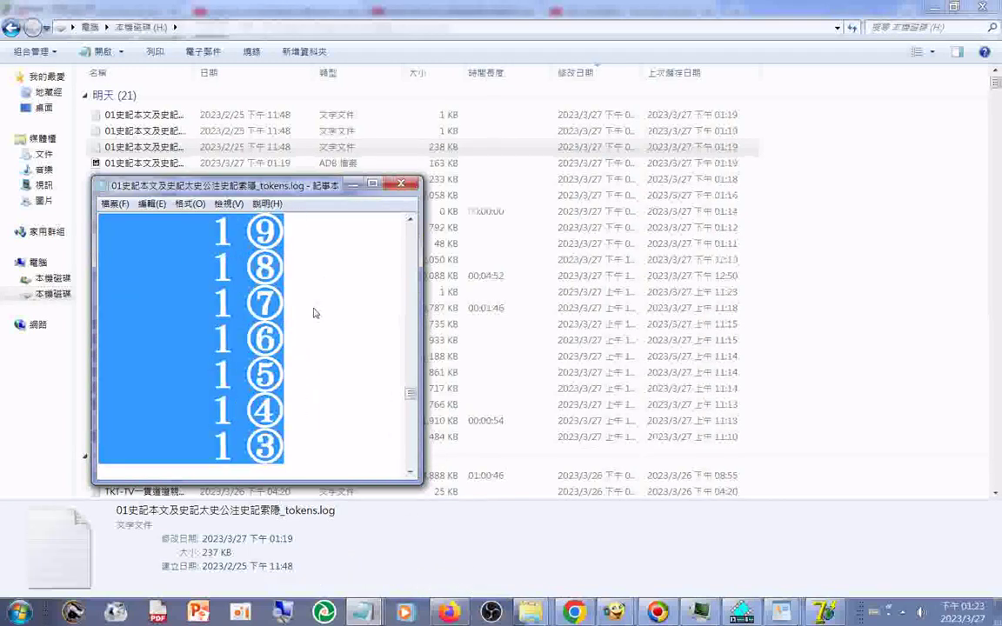
pyautogui.scroll(6, 300, 322)
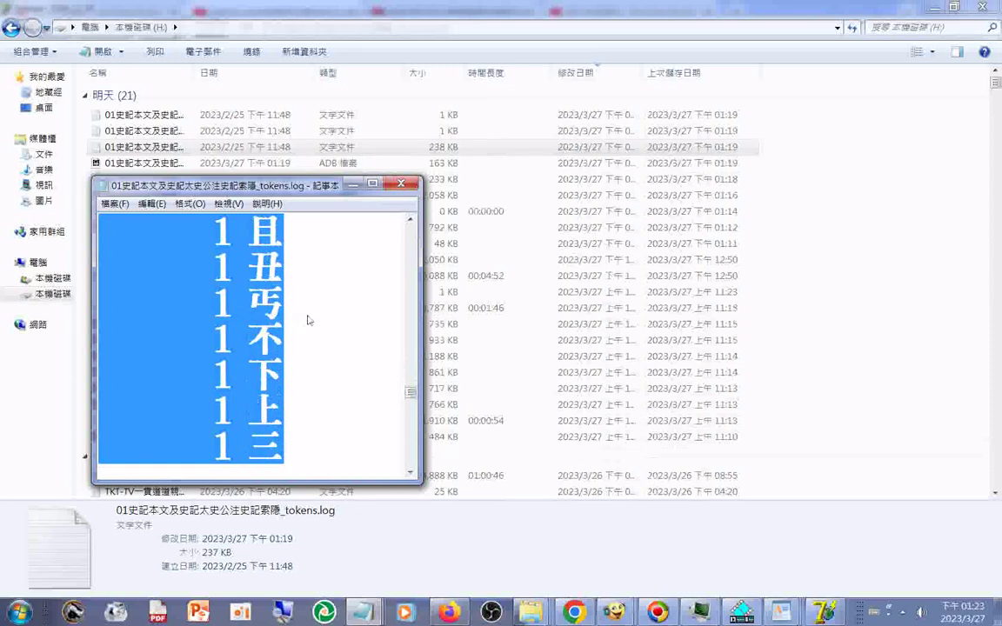
pyautogui.keyDown('shift'); pyautogui.click(318, 392); pyautogui.keyUp('shift')
pyautogui.rightClick(201, 318)
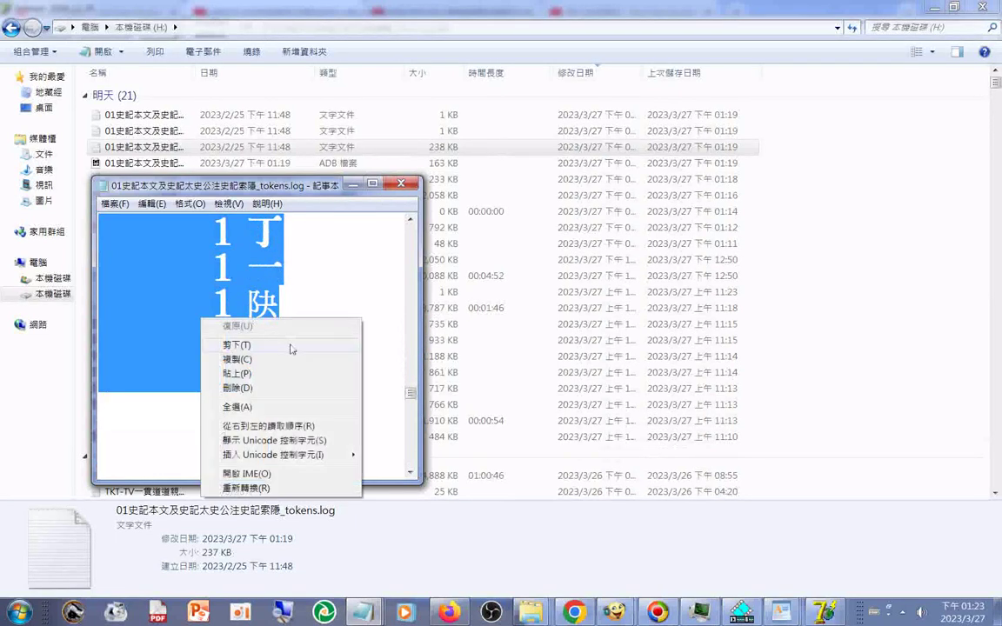
pyautogui.click(237, 358)
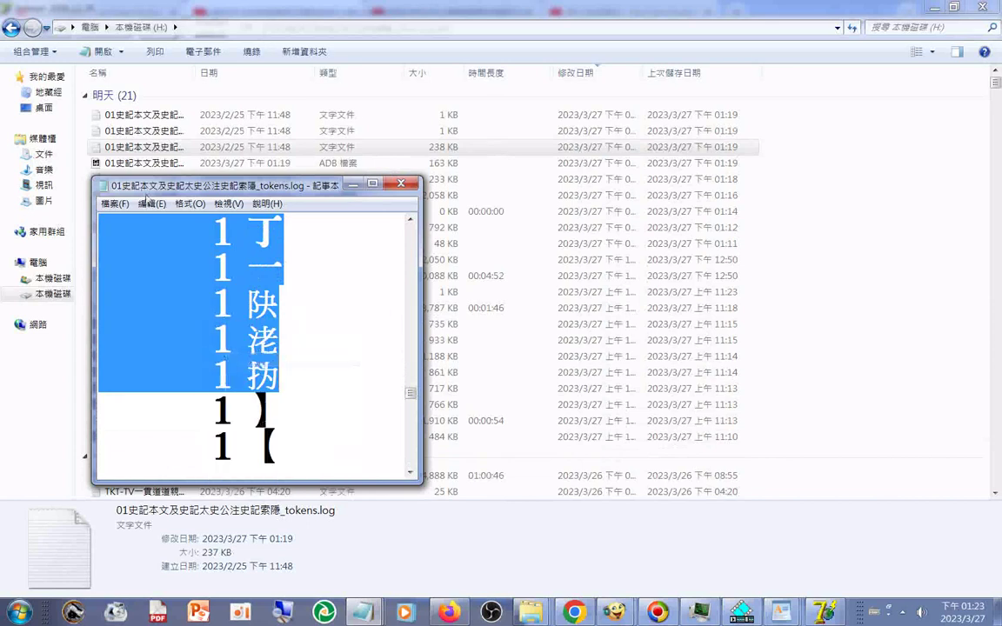
# - Replace the entire contents of the open log with the copied single-character lines
pyautogui.click(148, 203)
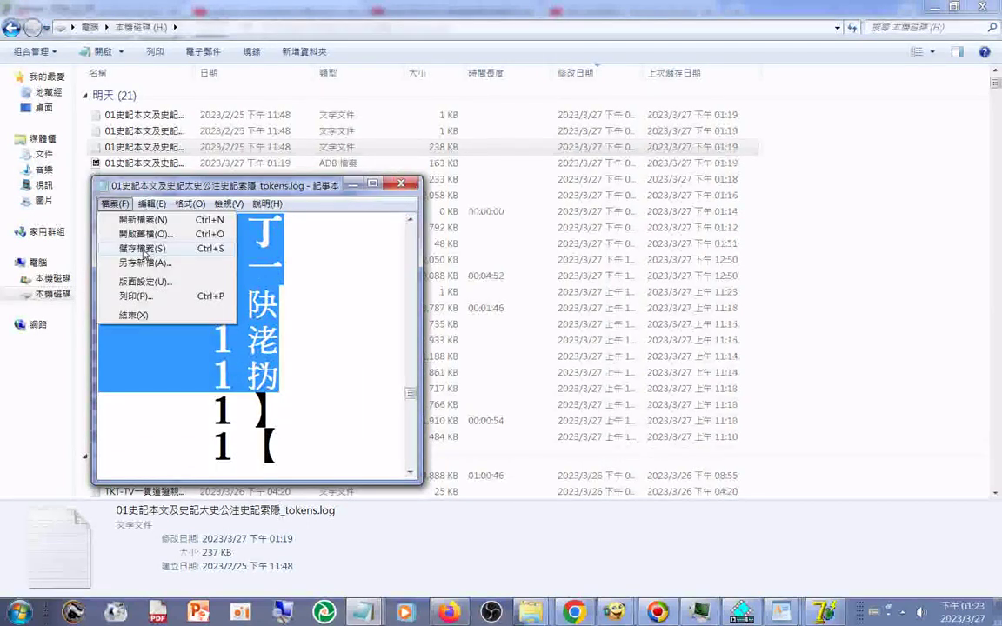
pyautogui.click(339, 263)
pyautogui.hotkey('ctrl', 'a')
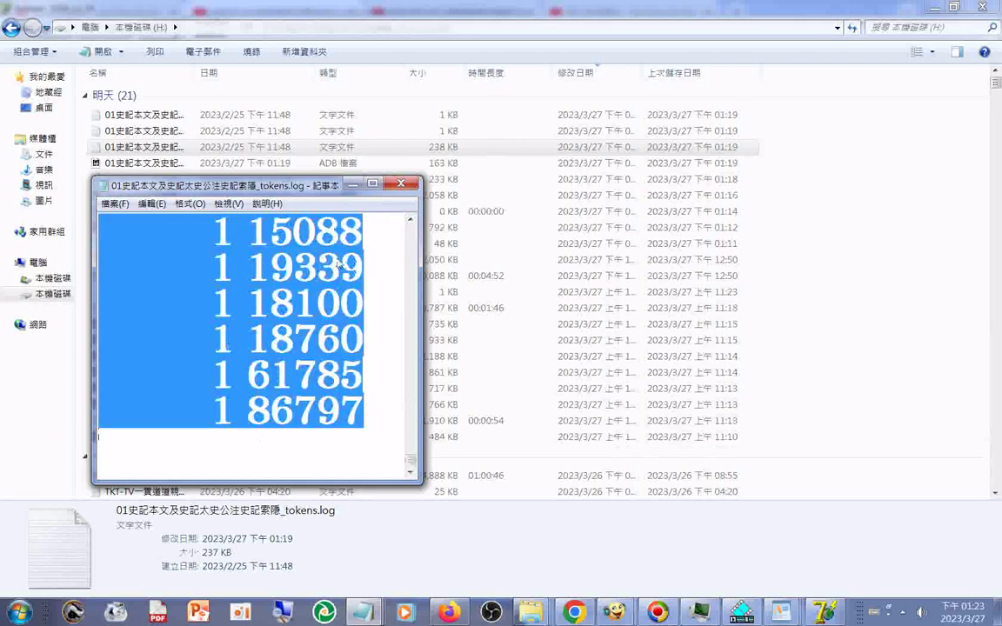
pyautogui.rightClick(265, 249)
pyautogui.click(287, 287)
pyautogui.hotkey('ctrl', 'v')
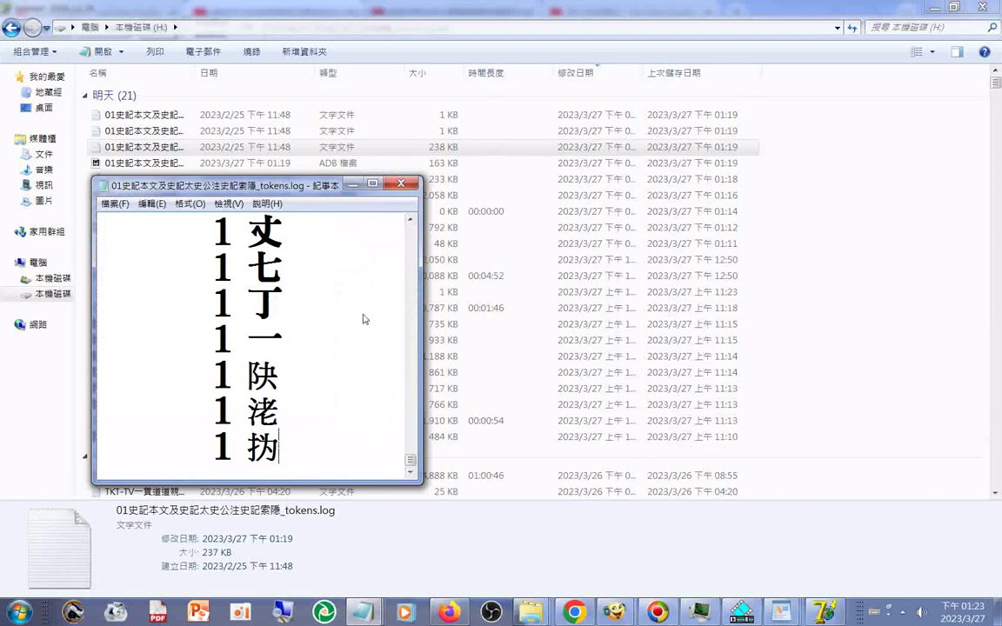
# - Start saving the list as a new file on drive H:, inserting " 漢字" before the underscore and "取自 " after it in the file name
pyautogui.moveTo(410, 459); pyautogui.dragTo(376, 209)
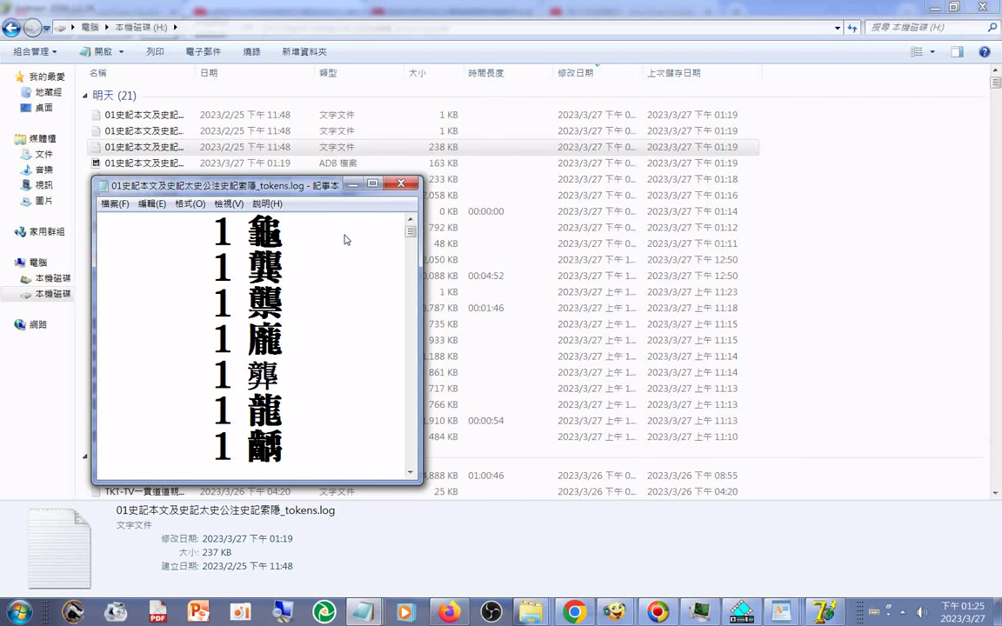
pyautogui.click(108, 203)
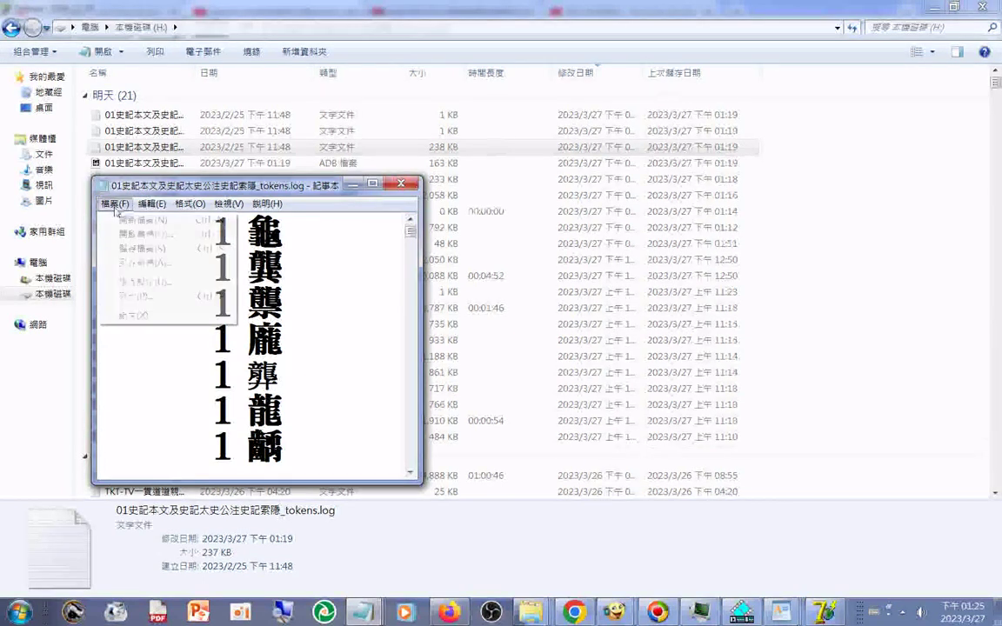
pyautogui.click(134, 264)
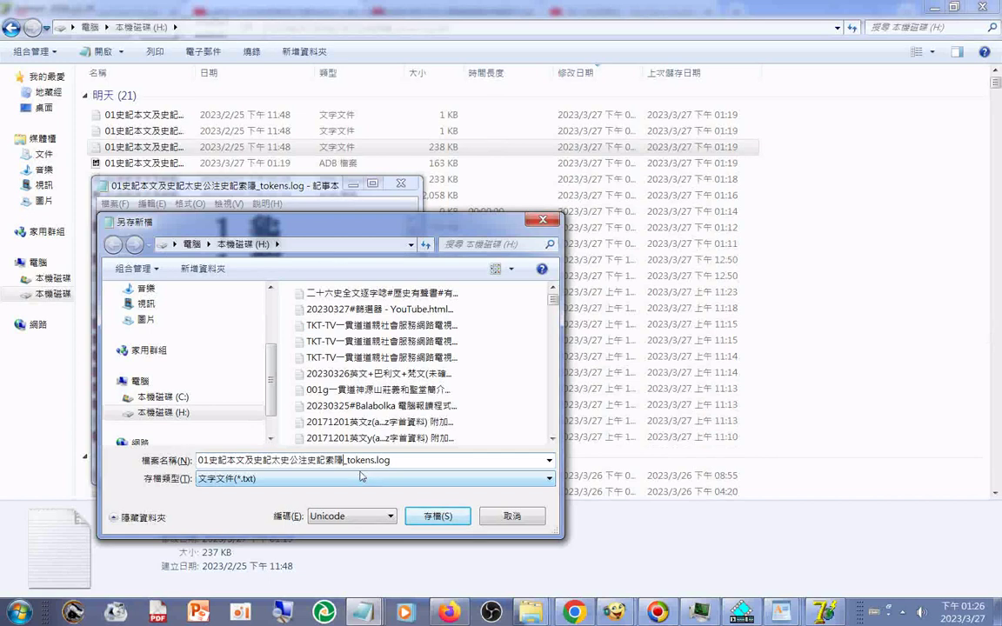
pyautogui.hotkey('alt', 'space')
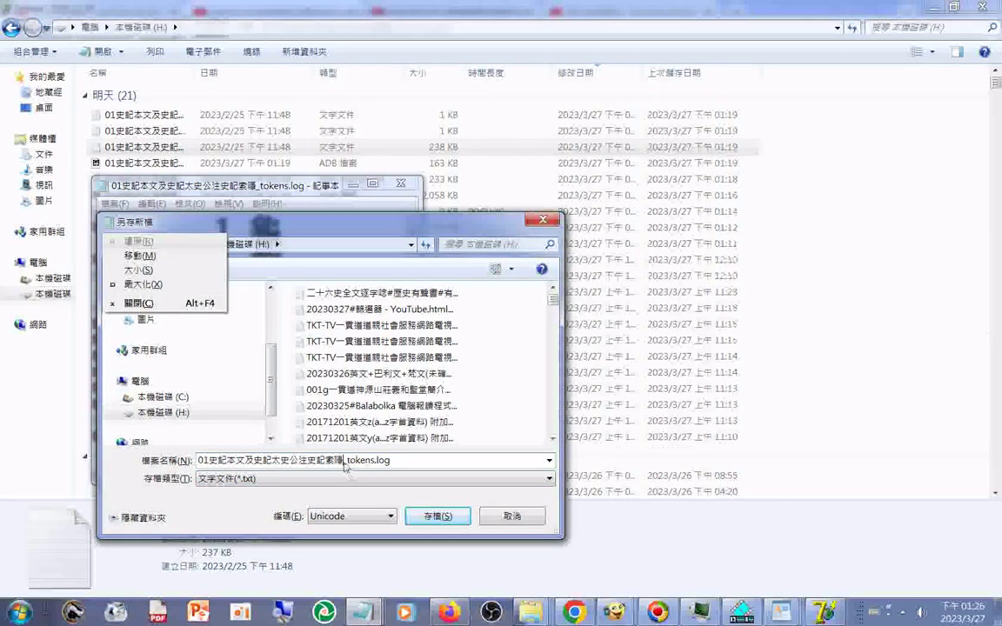
pyautogui.press('Escape')
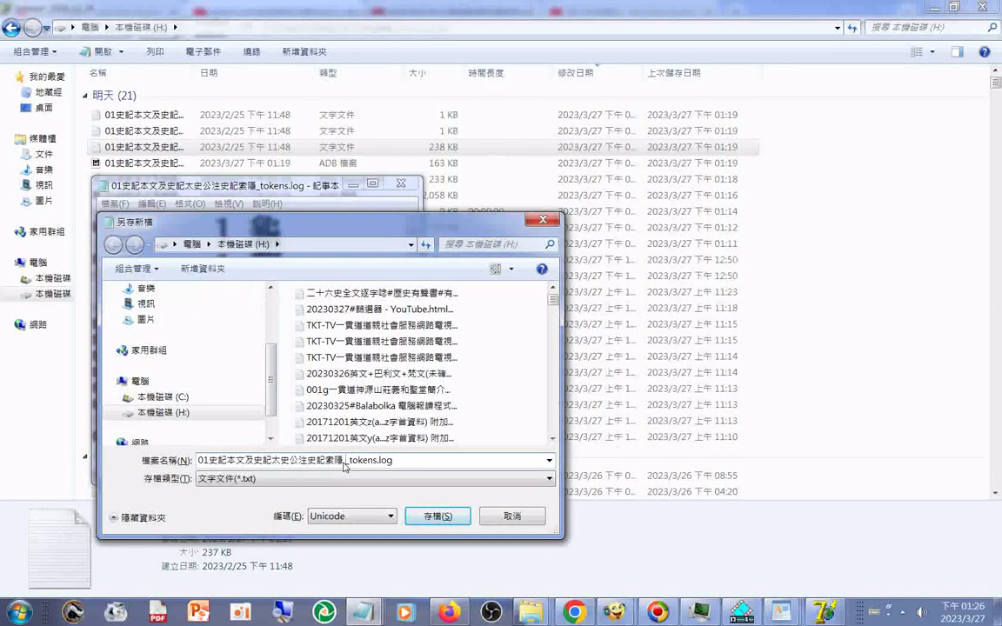
pyautogui.hotkey('ctrl', 'shift')
pyautogui.write('讀')
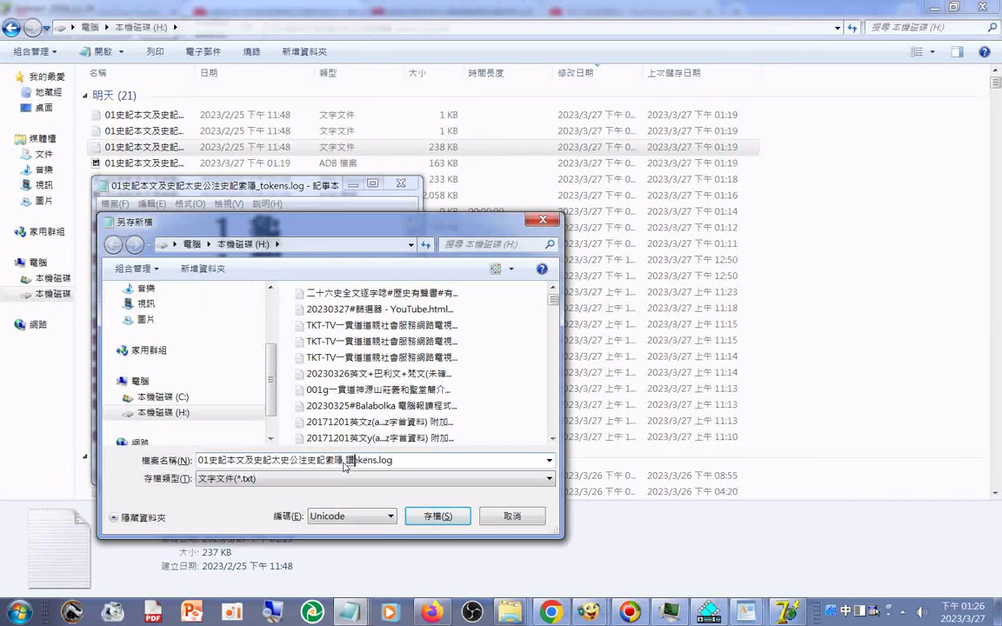
pyautogui.write('和')
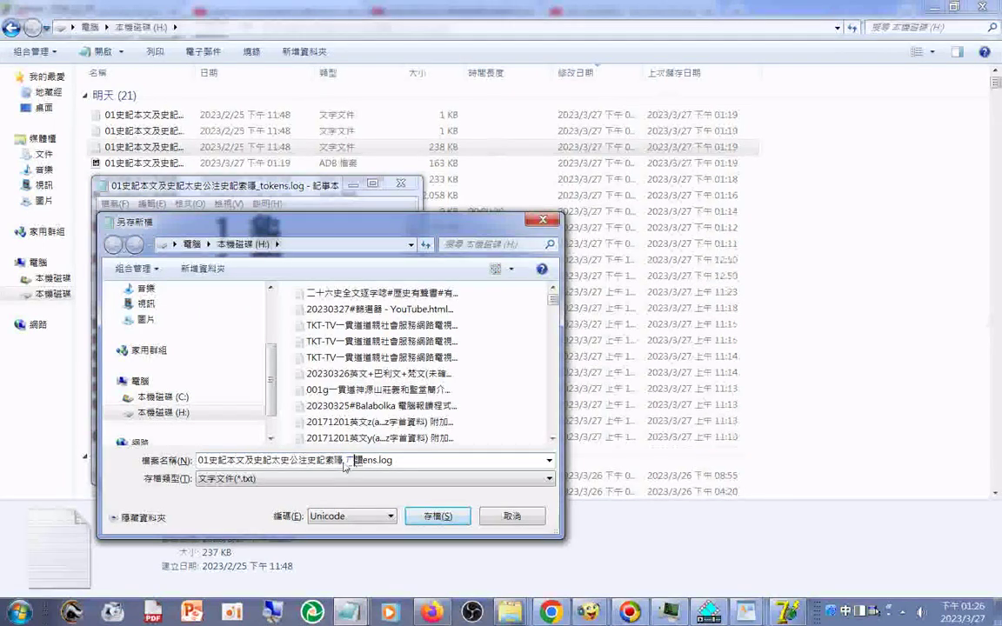
pyautogui.write('漢字')
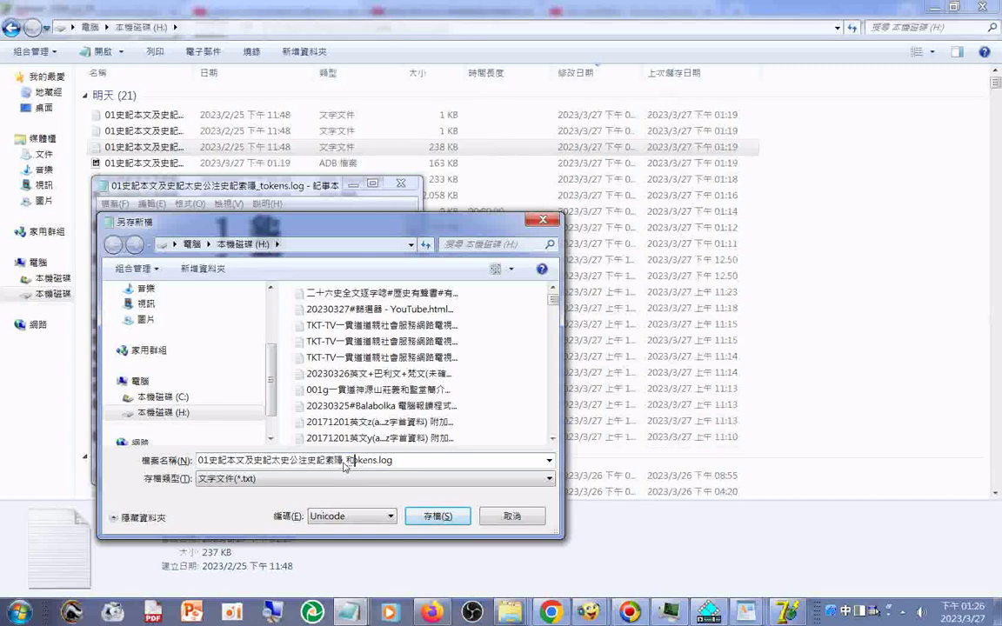
pyautogui.press('Return')
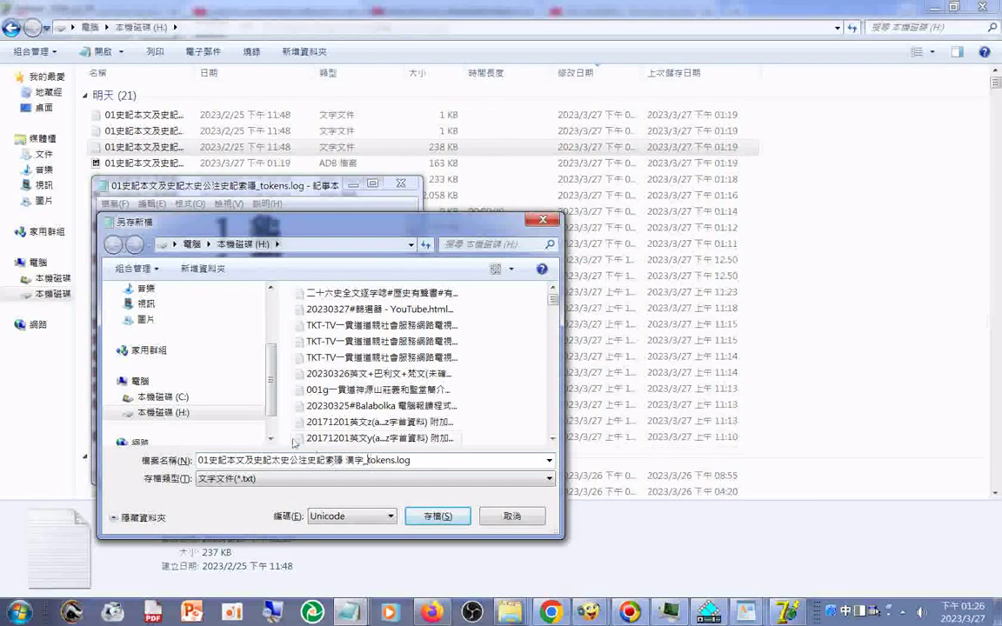
pyautogui.write('取向')
pyautogui.press('Return')
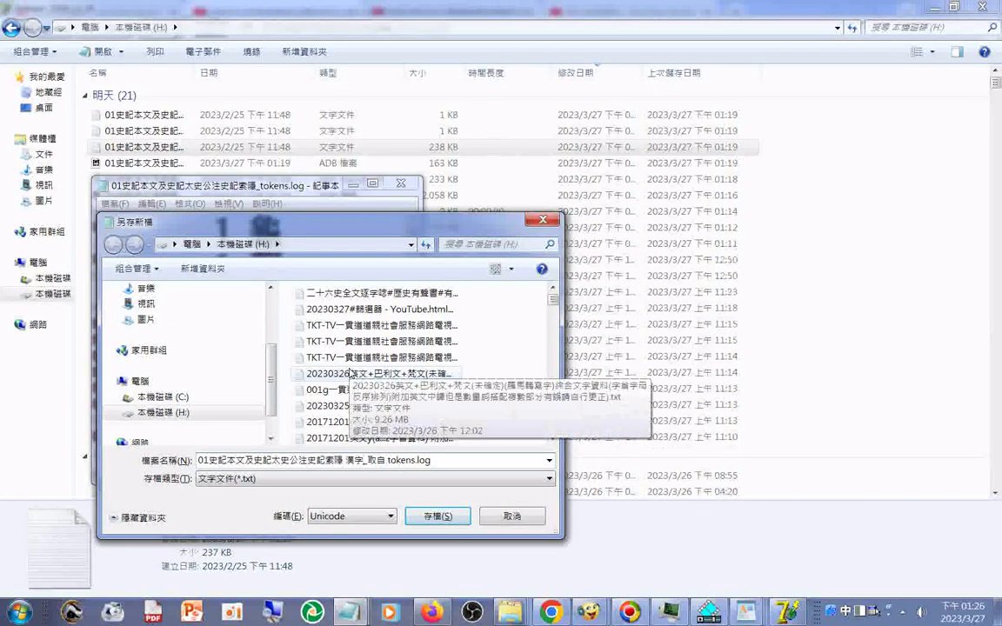
# - Insert "資料" after "漢字" in the new file's name
pyautogui.write('蒿´ㄓ3')
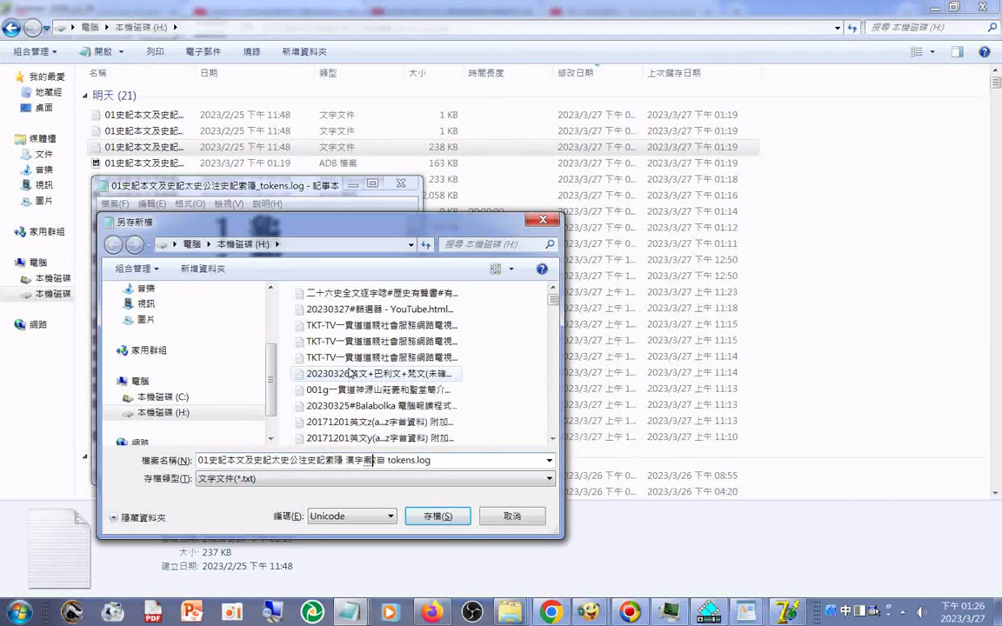
pyautogui.write('5')
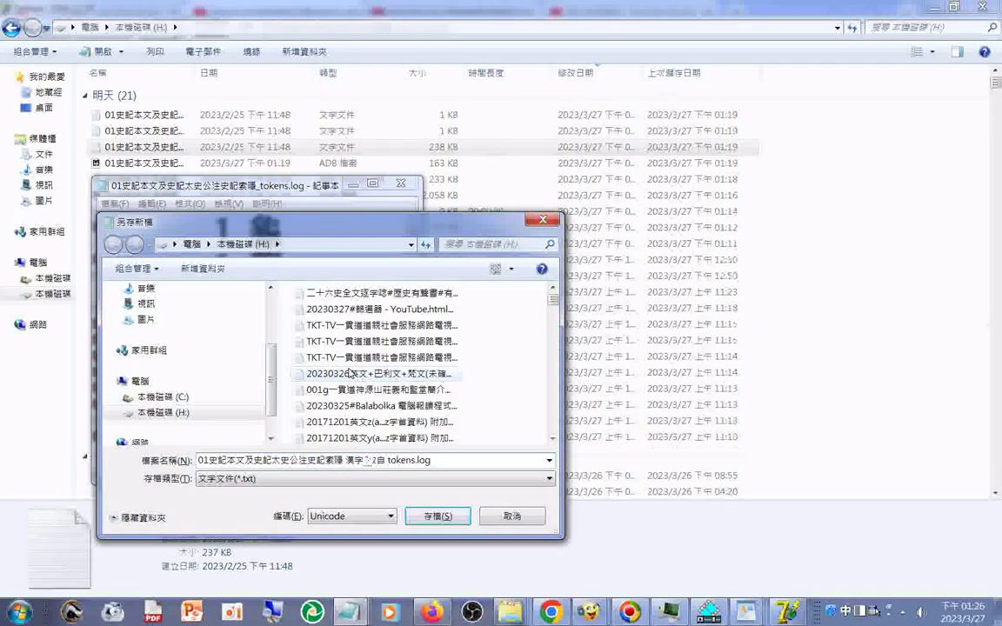
pyautogui.write('ul4')
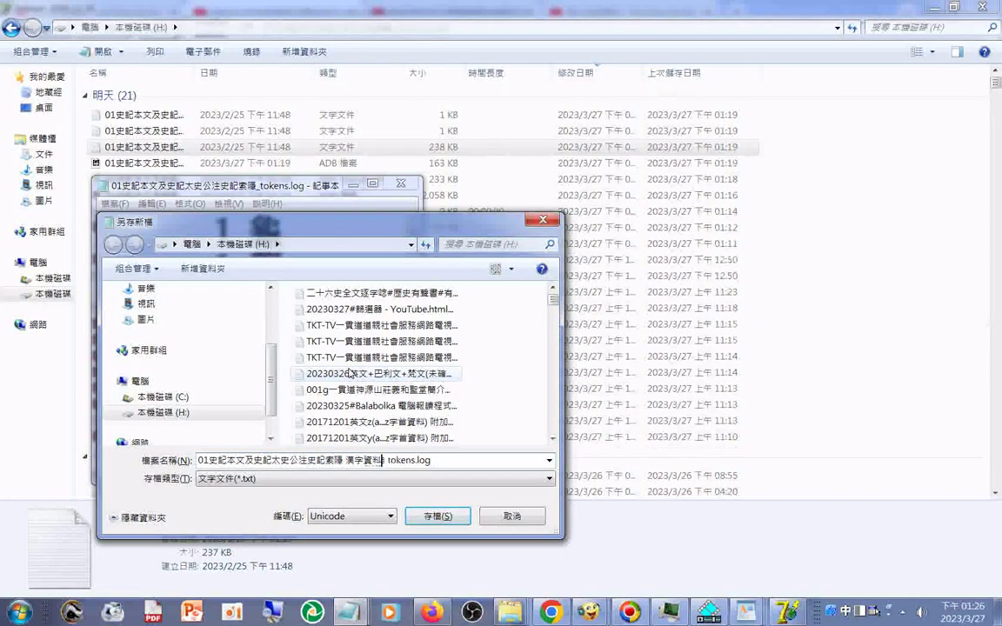
pyautogui.write('fm3y4')
# - Append ".xml" to the file name, set the file type to all files (*.*) and save the list with Unicode encoding
pyautogui.click(483, 463)
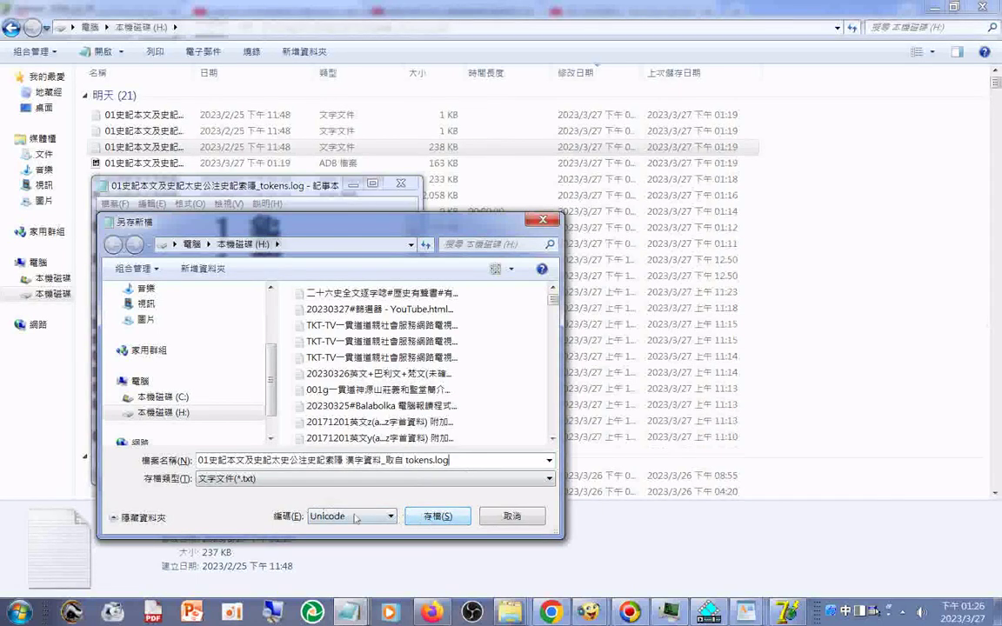
pyautogui.write('.ㄉ')
pyautogui.write('ㄩˋ')
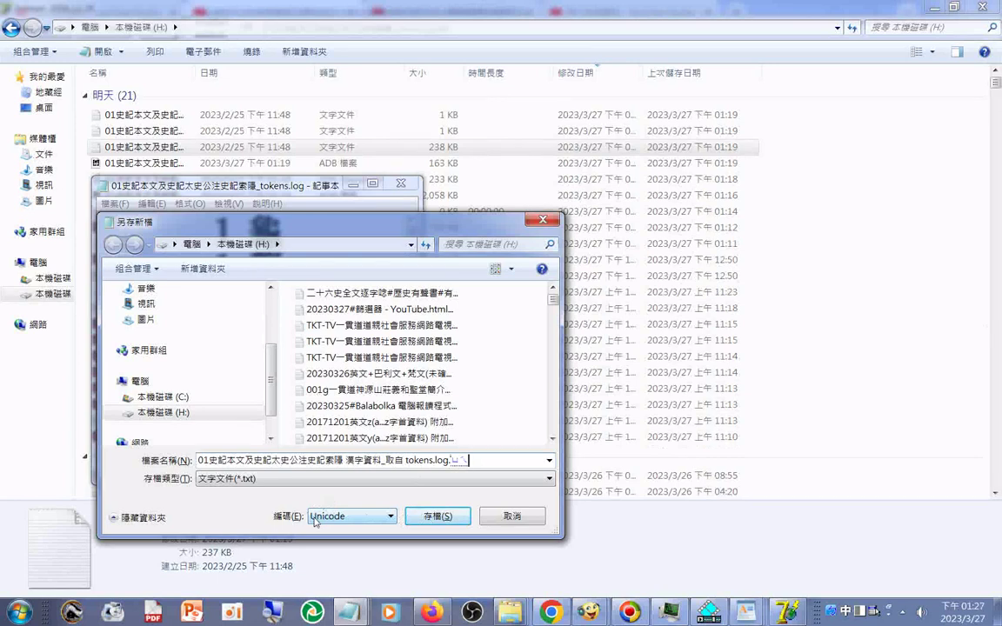
pyautogui.press('Escape')
pyautogui.press('shift')
pyautogui.write('xml')
pyautogui.click(366, 518)
pyautogui.click(366, 519)
pyautogui.click(319, 487)
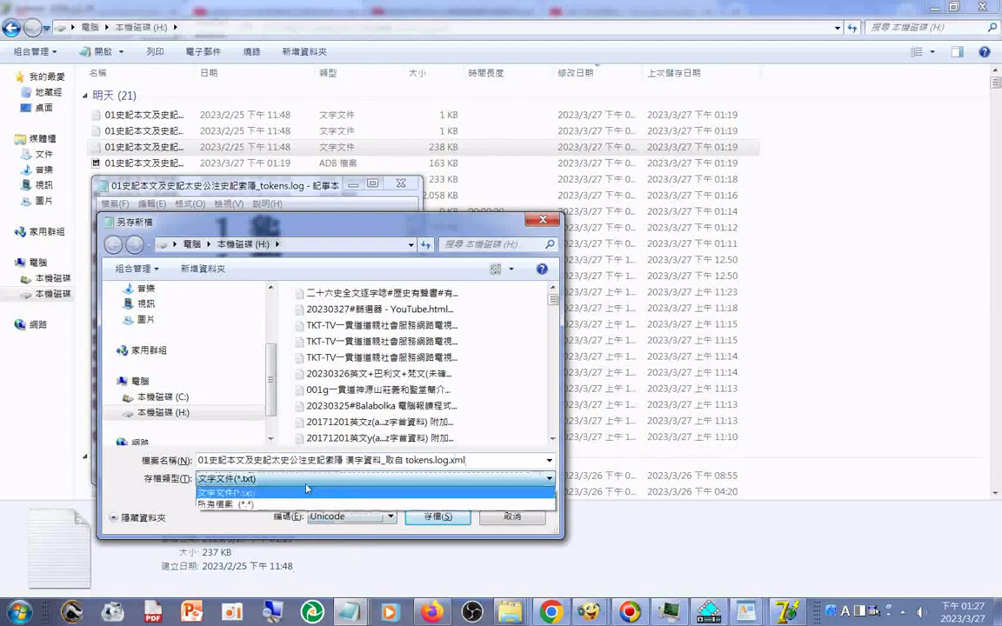
pyautogui.click(287, 506)
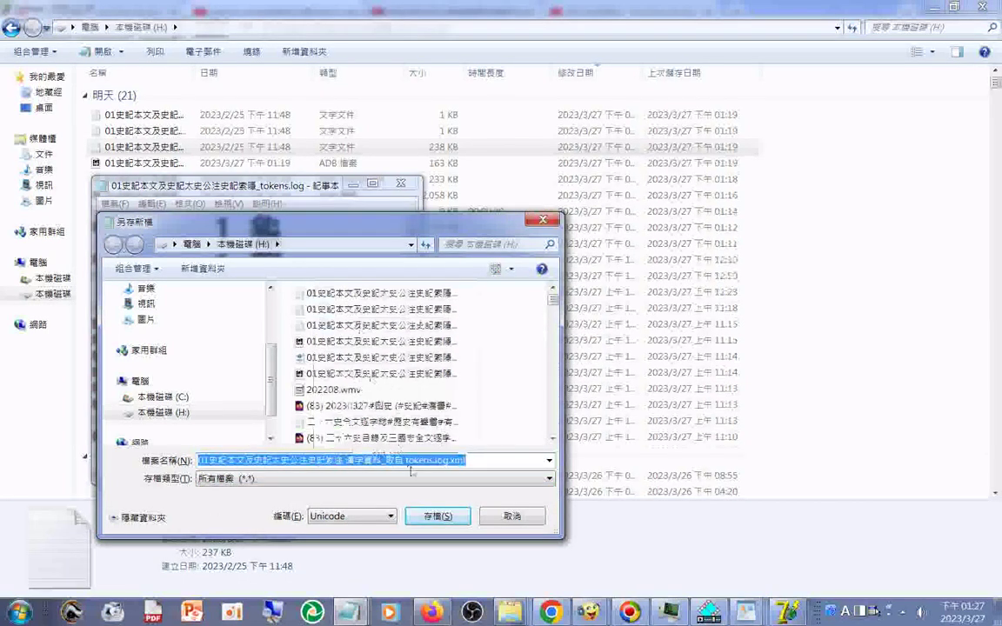
pyautogui.click(439, 518)
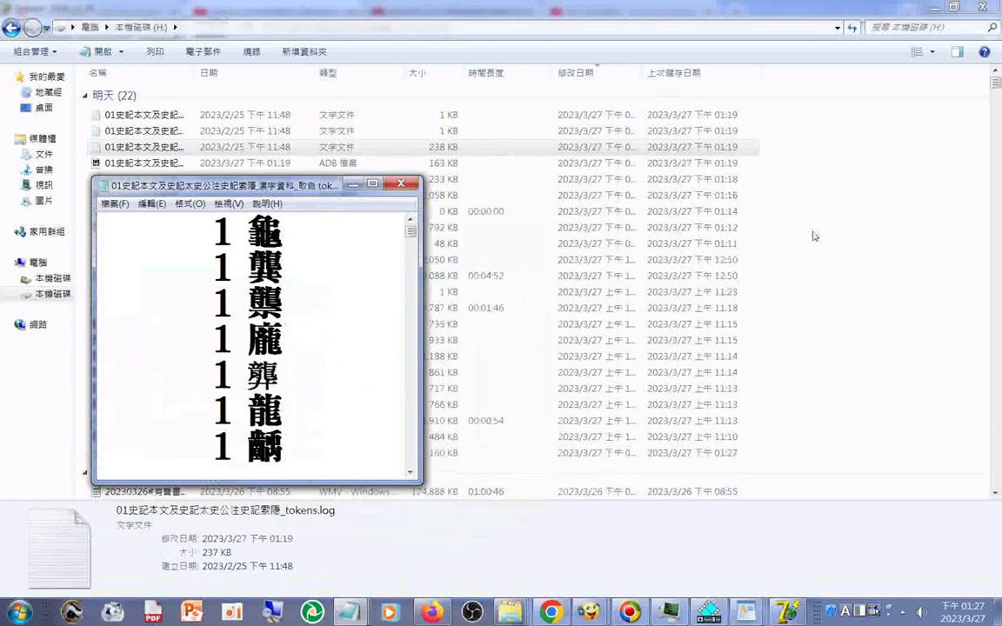
# - Select the new XML file on drive H:, bring its Notepad window back over the folder and examine the list down to its end
pyautogui.press('super+shift+Right')
pyautogui.click(163, 454)
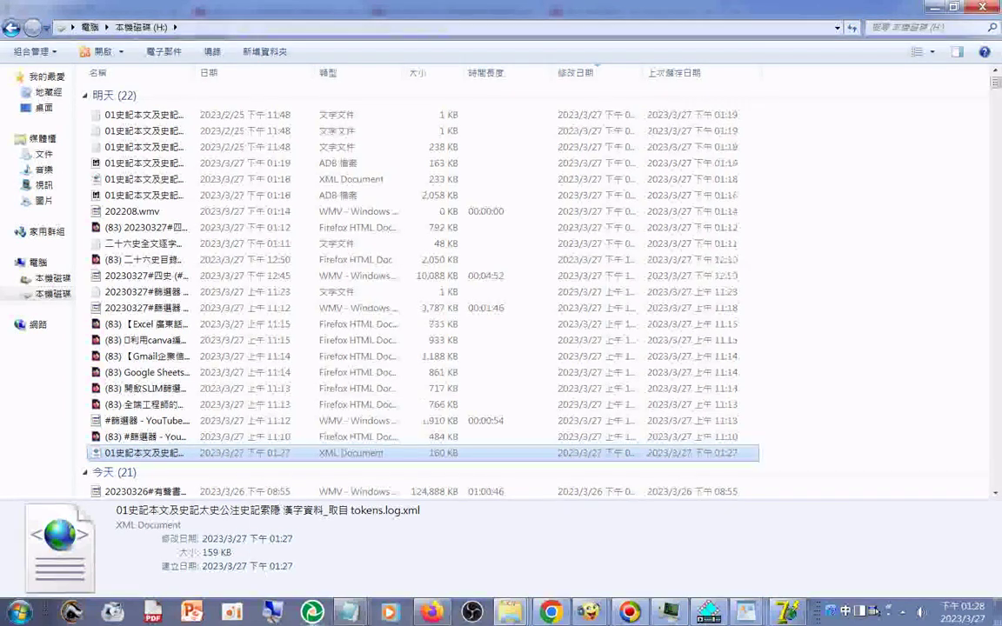
pyautogui.click(348, 614)
pyautogui.click(746, 567)
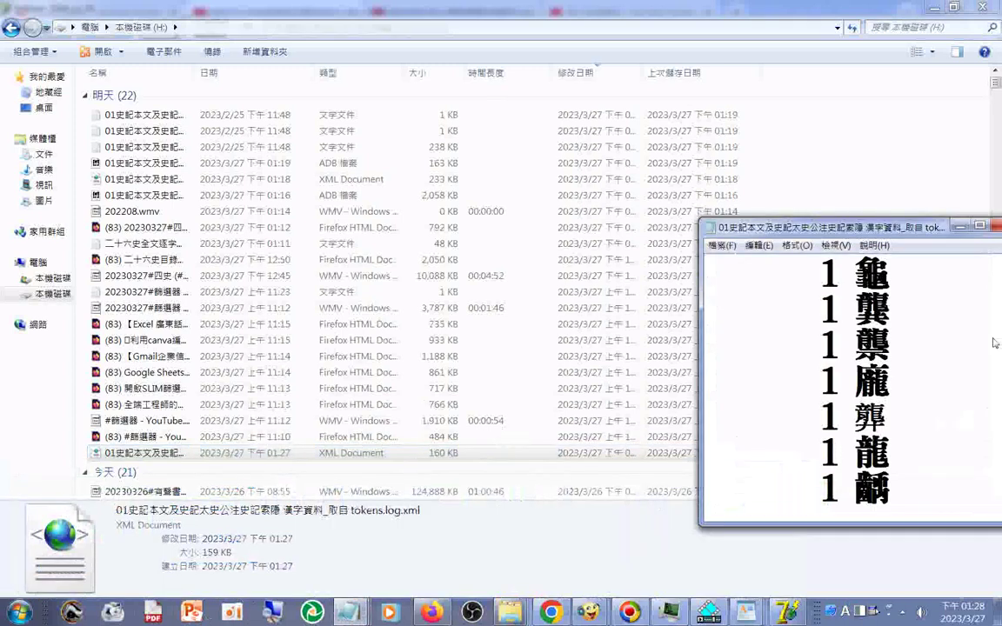
pyautogui.moveTo(879, 231); pyautogui.dragTo(295, 189)
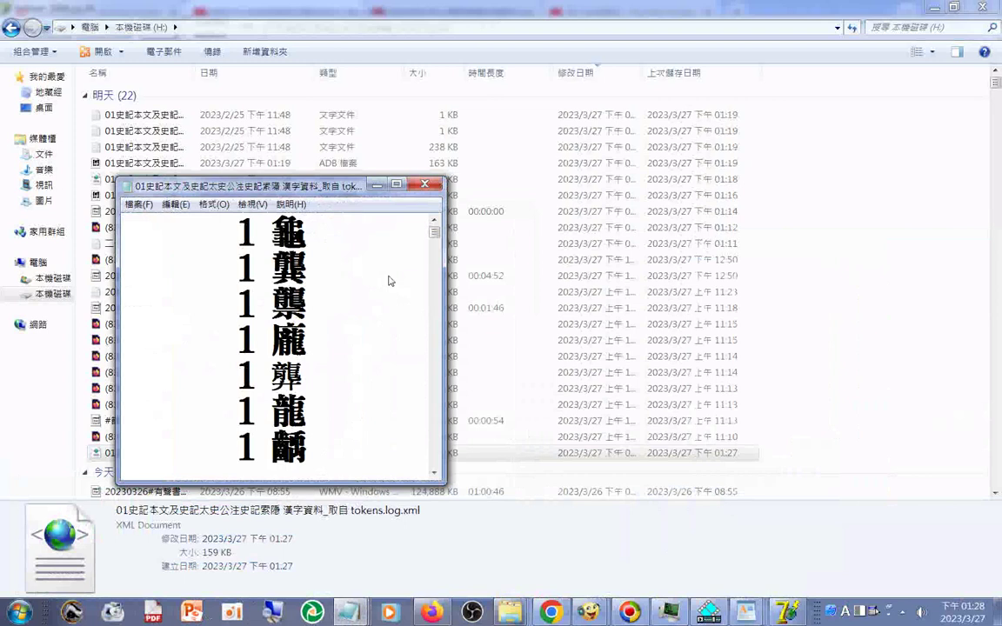
pyautogui.moveTo(434, 232); pyautogui.dragTo(468, 472)
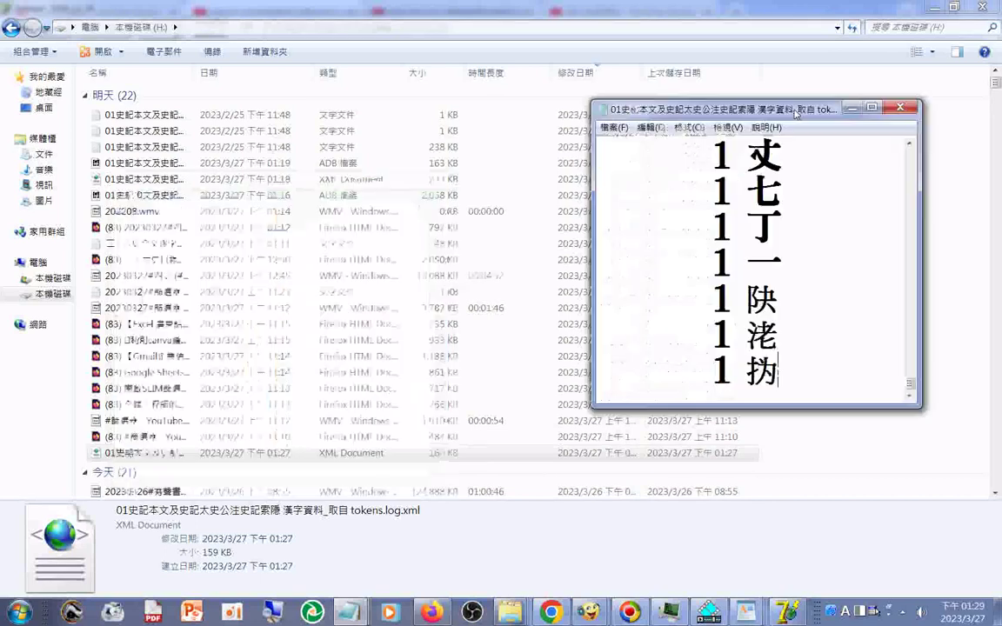
# - Start renaming the new XML file, inserting "所用#" before "漢字", a space after it and empty parentheses after "資料"
pyautogui.click(176, 456)
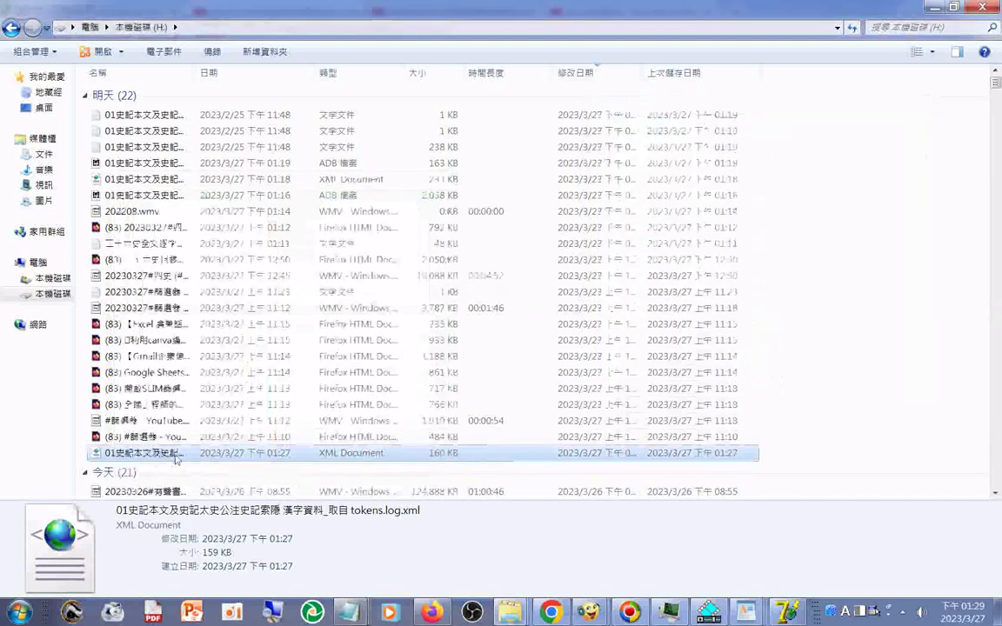
pyautogui.click(176, 456)
pyautogui.click(286, 455)
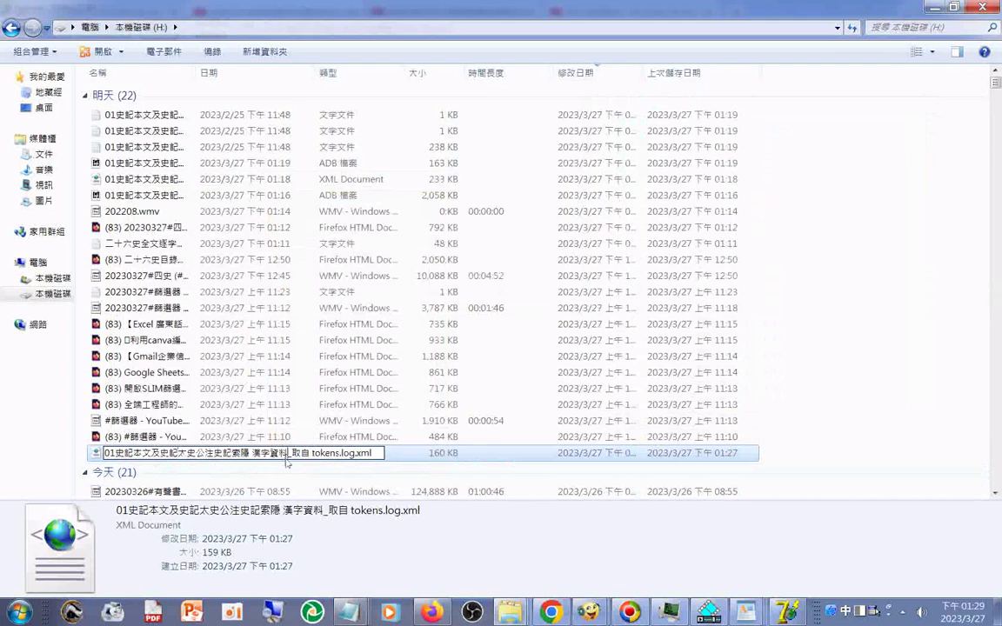
pyautogui.write('(')
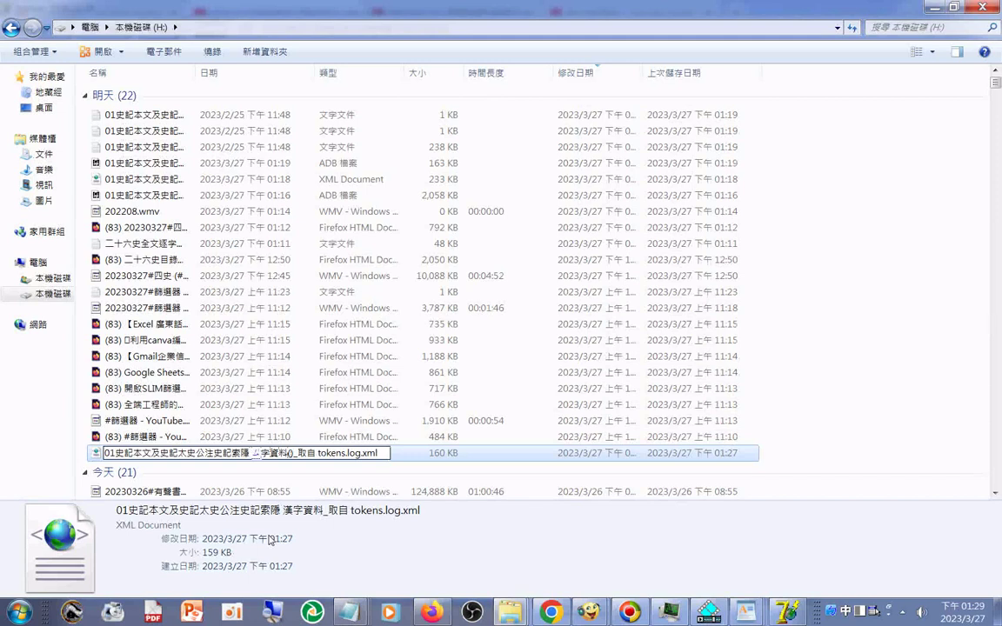
pyautogui.write('所用')
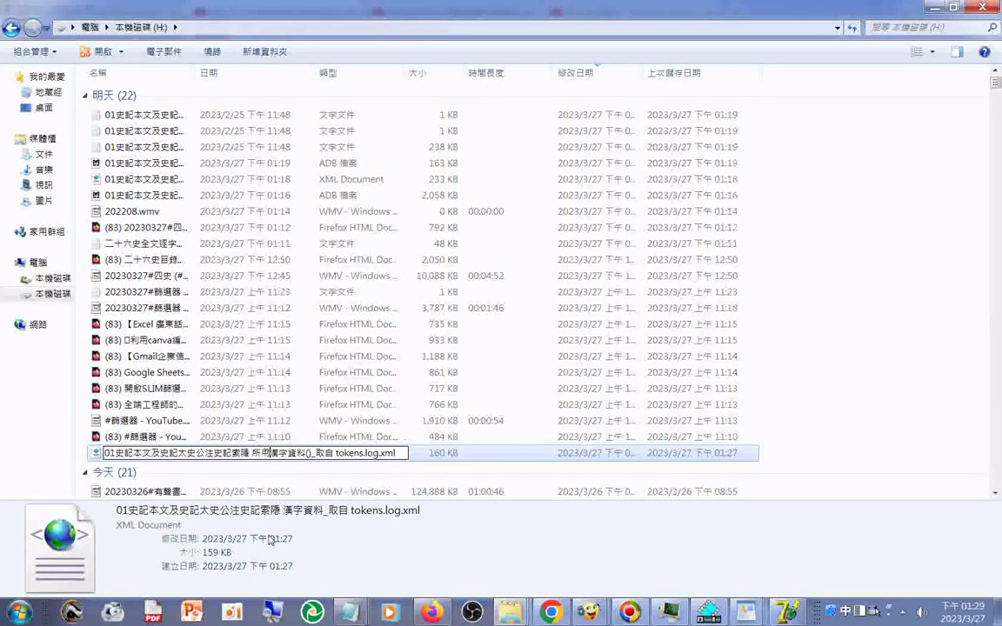
pyautogui.write('#漢字')
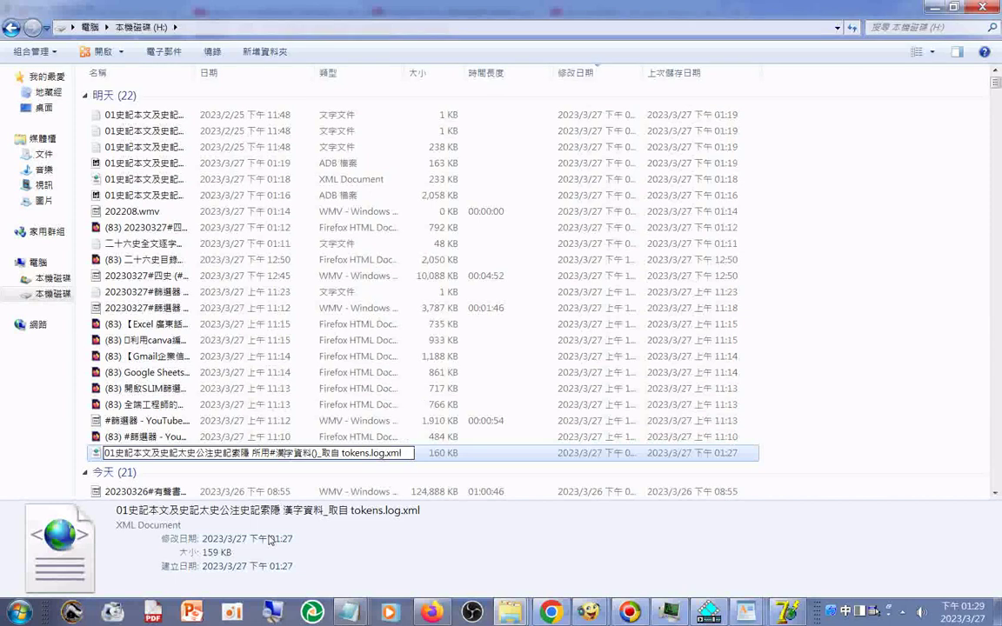
pyautogui.write(' 資料(')
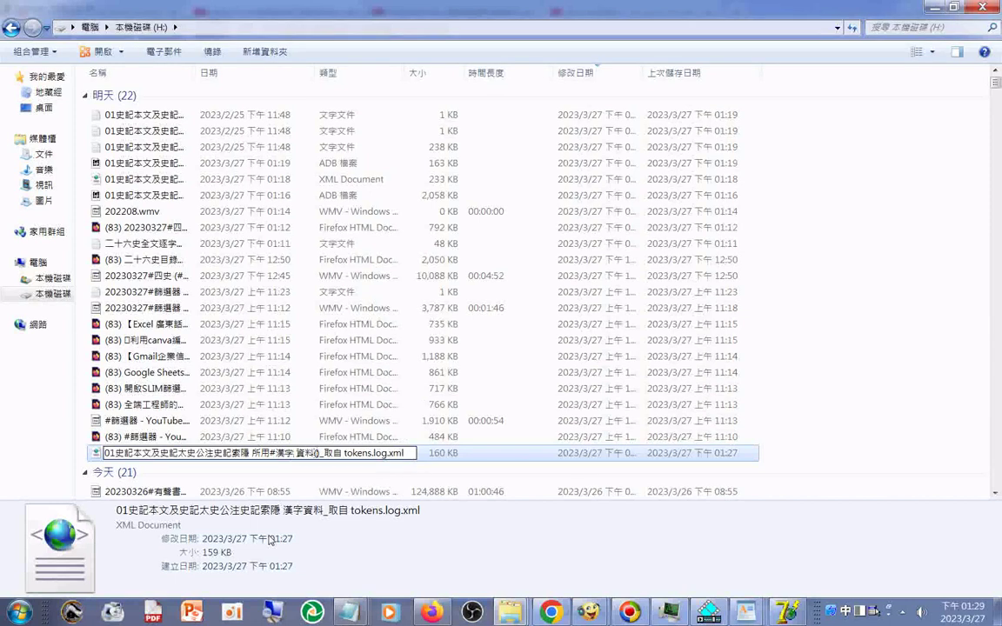
# - Enter "已依照部首筆畫數" inside the parentheses of the file name
pyautogui.write('以')
pyautogui.press('Down')
pyautogui.write('2)_')
pyautogui.press('BackSpace')
pyautogui.press('BackSpace')
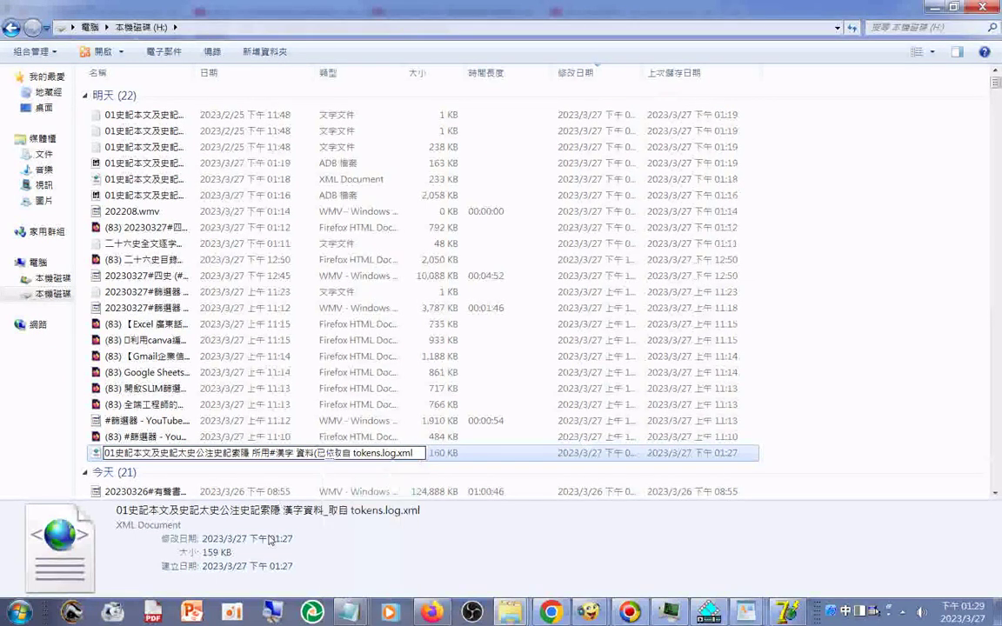
pyautogui.write('依據')
pyautogui.write('照')
pyautogui.write('ㄈ')
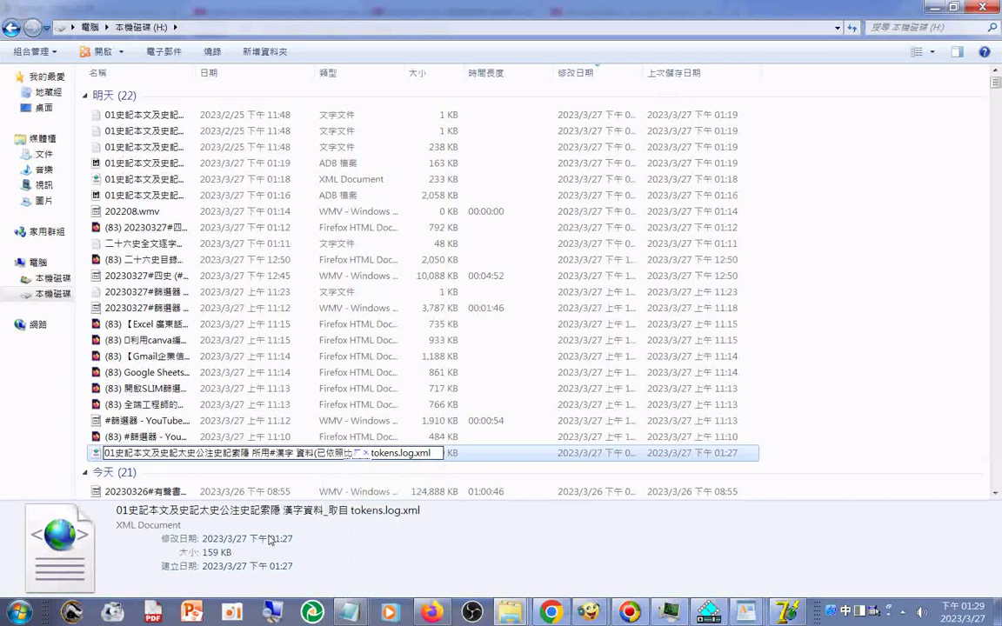
pyautogui.write('ㄨˋ')
pyautogui.press('BackSpace')
pyautogui.press('BackSpace')
pyautogui.write('ㄏㄨㄚˋ')
pyautogui.write('ㄋㄨˋㄕㄡˇ')
pyautogui.press('Down')
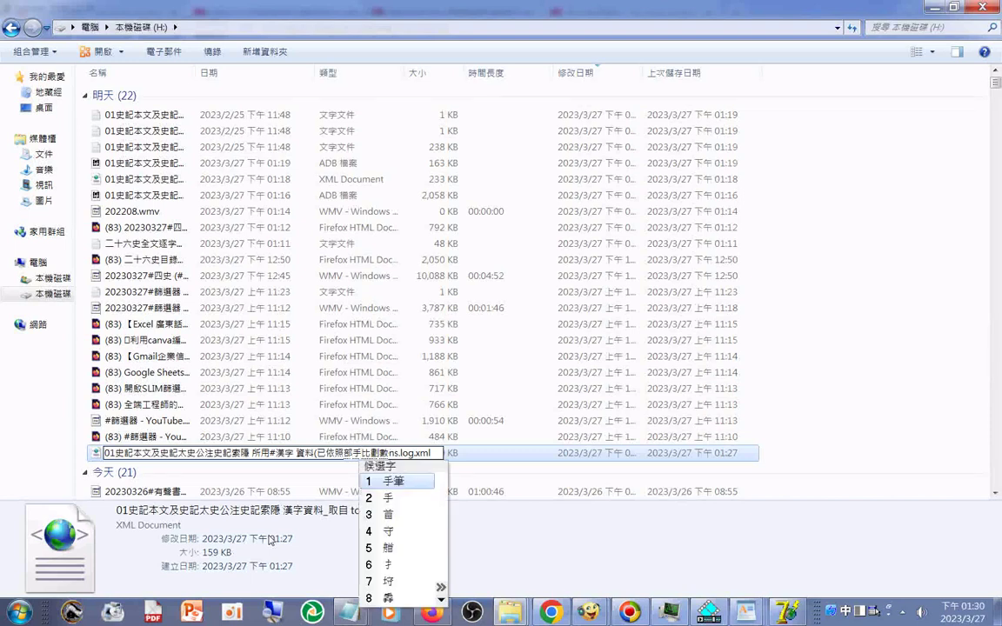
pyautogui.press('3')
pyautogui.press('Return')
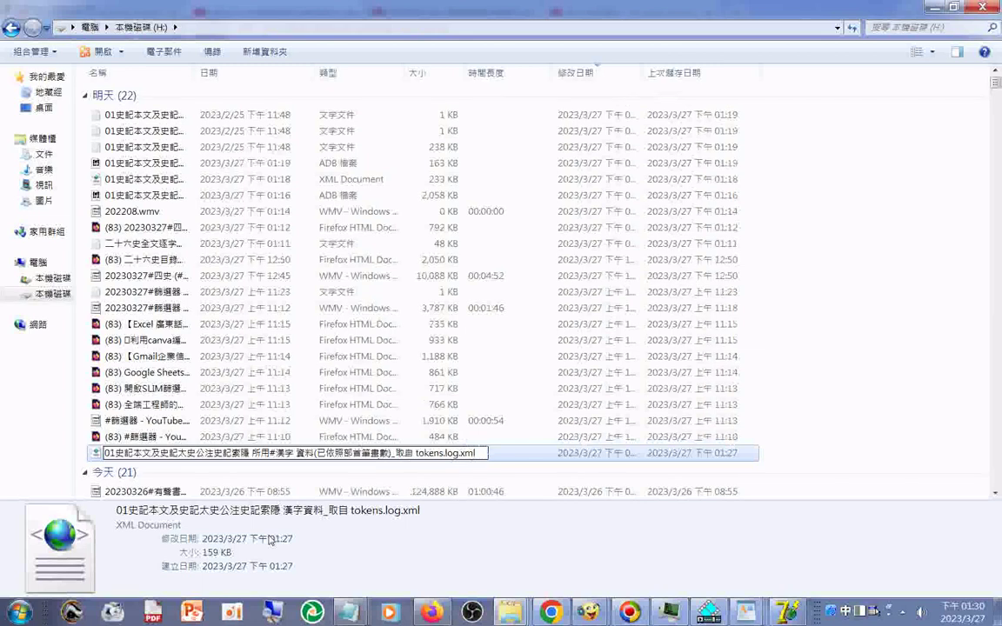
# - Add "遞減排序" after "筆畫數" inside the parentheses of the XML file name
pyautogui.write('第ㄐㄧㄣ3ㄆㄞ')
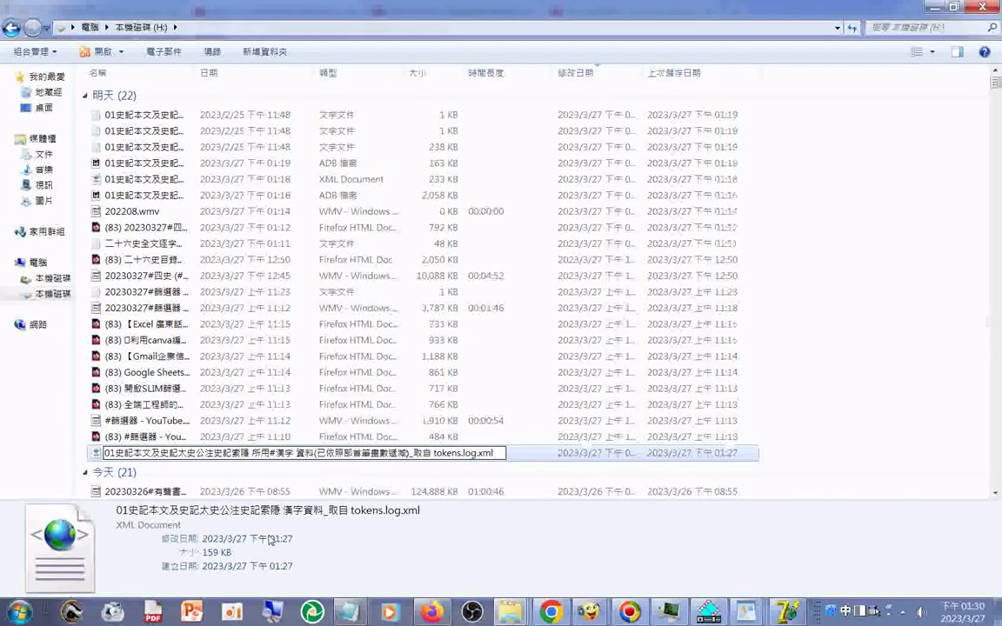
pyautogui.write('ㄩˋ')
pyautogui.write(')_取')
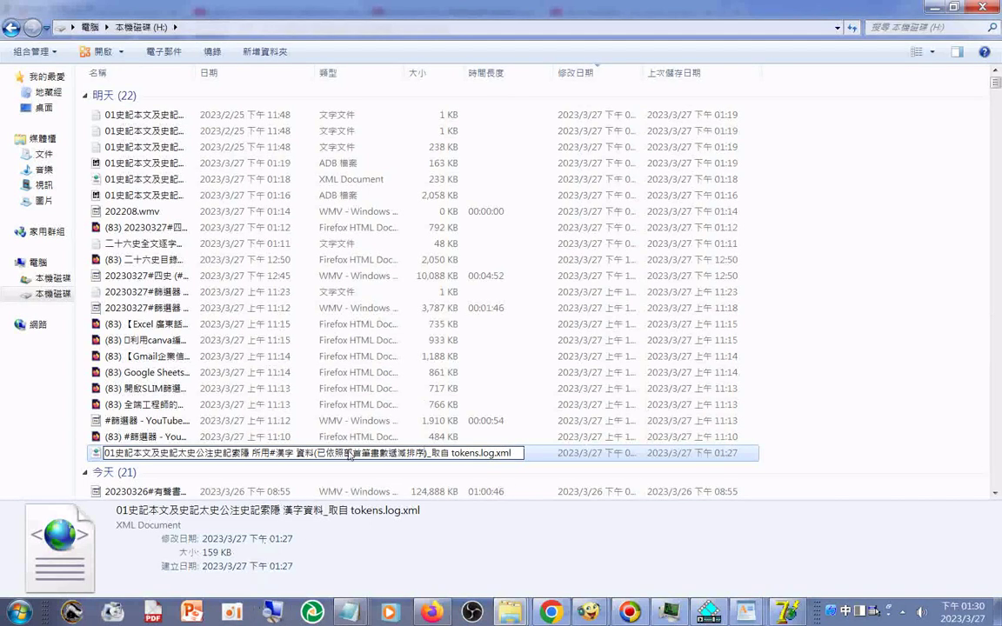
# - Insert "#" before "部首", a space and "#" before "遞減排序", and a space before the closing parenthesis in the file name
pyautogui.write('#')
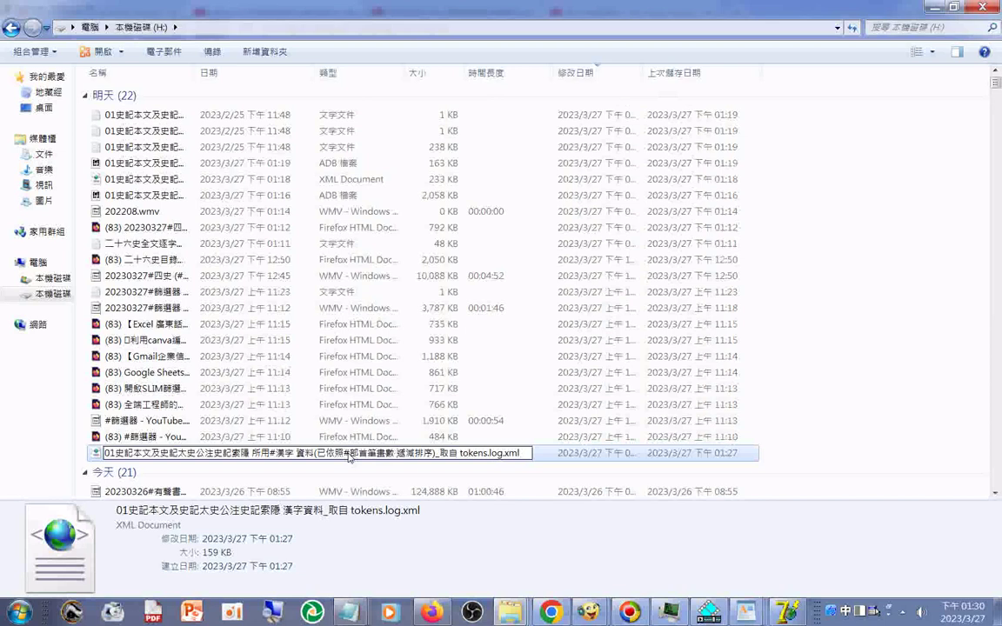
pyautogui.write(' #')
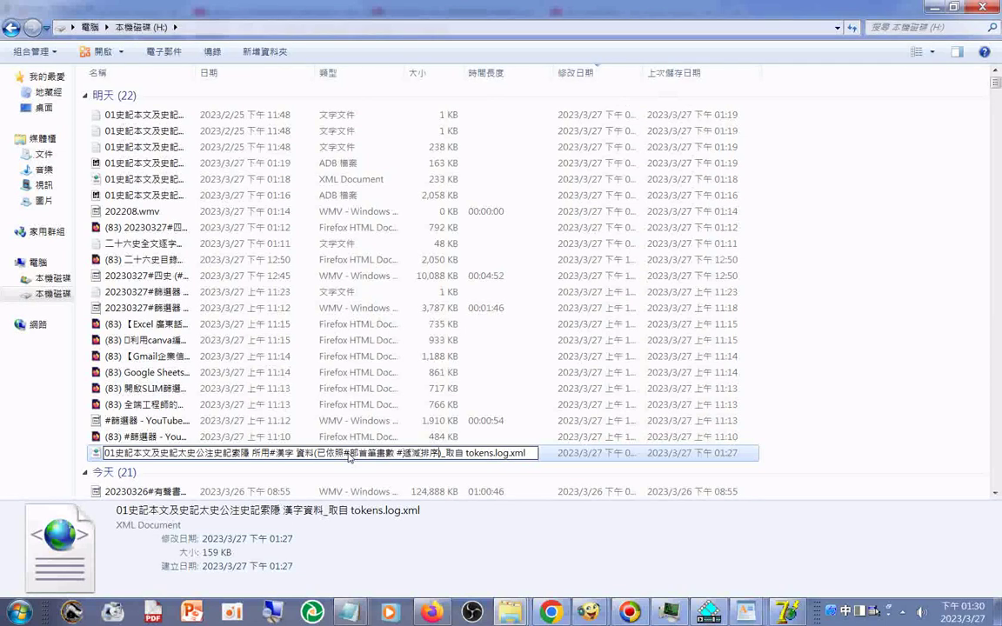
pyautogui.press('Right')
pyautogui.press('Right')
pyautogui.press('Right')
pyautogui.press('Right')
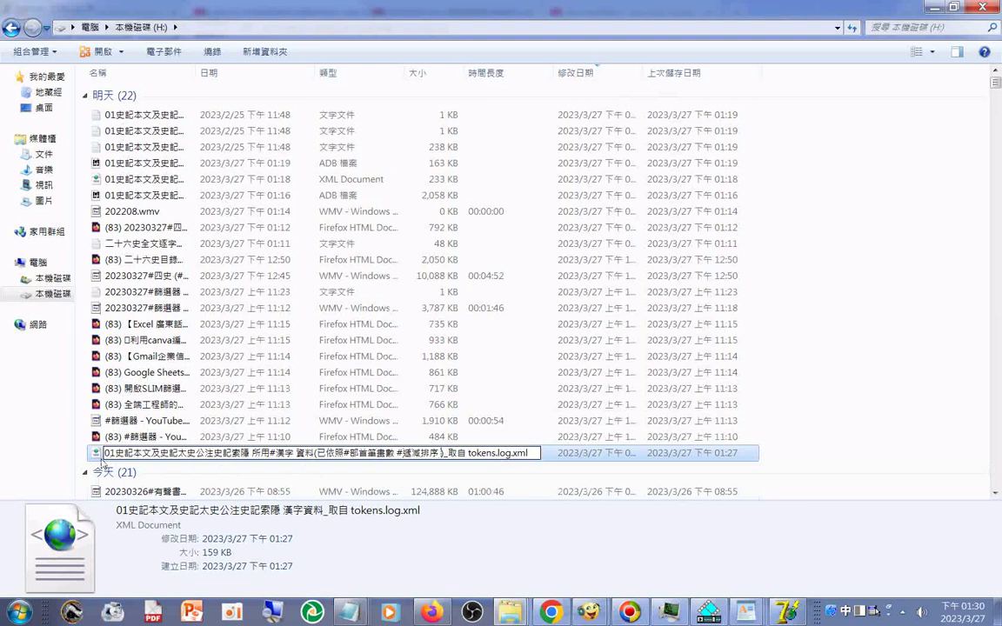
# - Put "#" before the first "史記", "太史公注" and "史記索隱", add a space after the first "史記", and finish the rename
pyautogui.click(120, 454)
pyautogui.write('#')
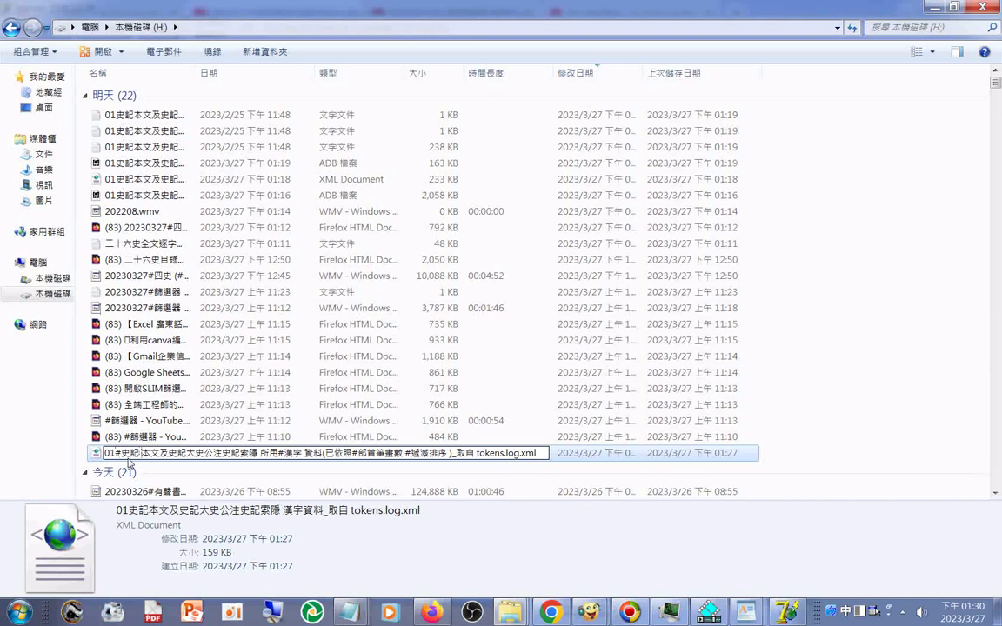
pyautogui.write(' #')
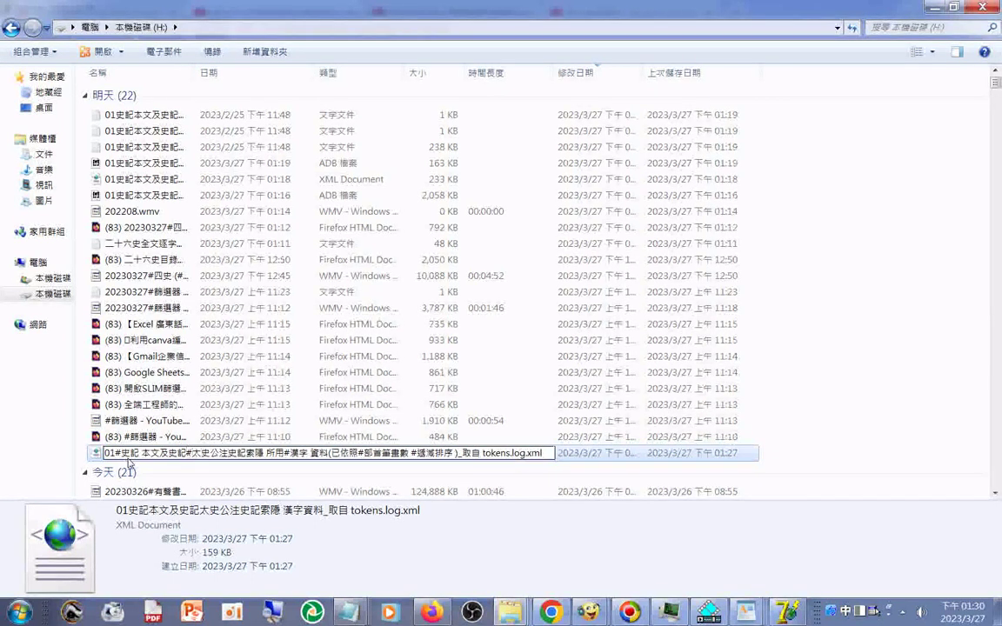
pyautogui.write('#')
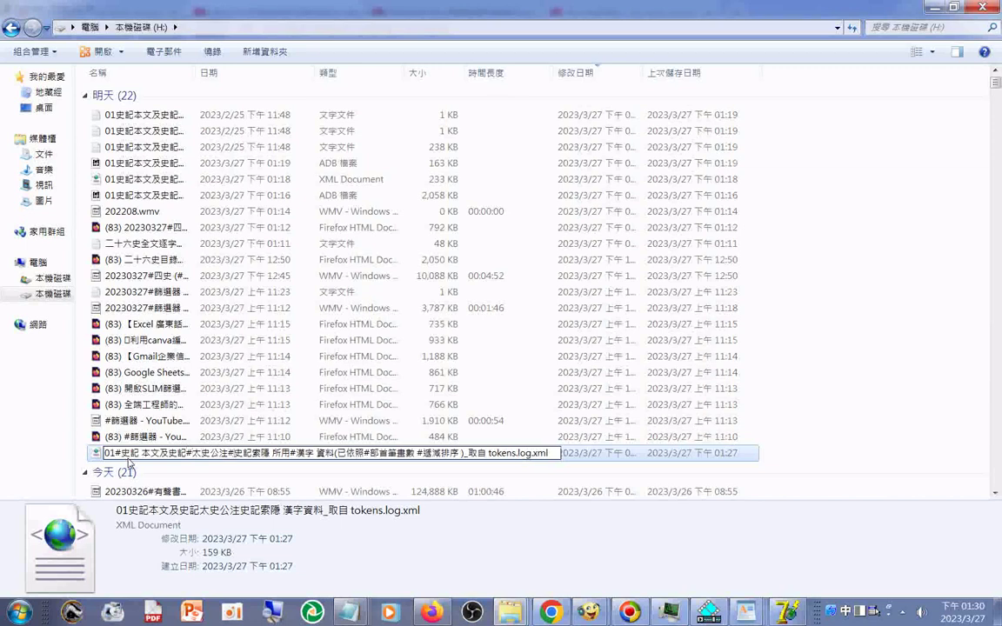
pyautogui.press('Return')
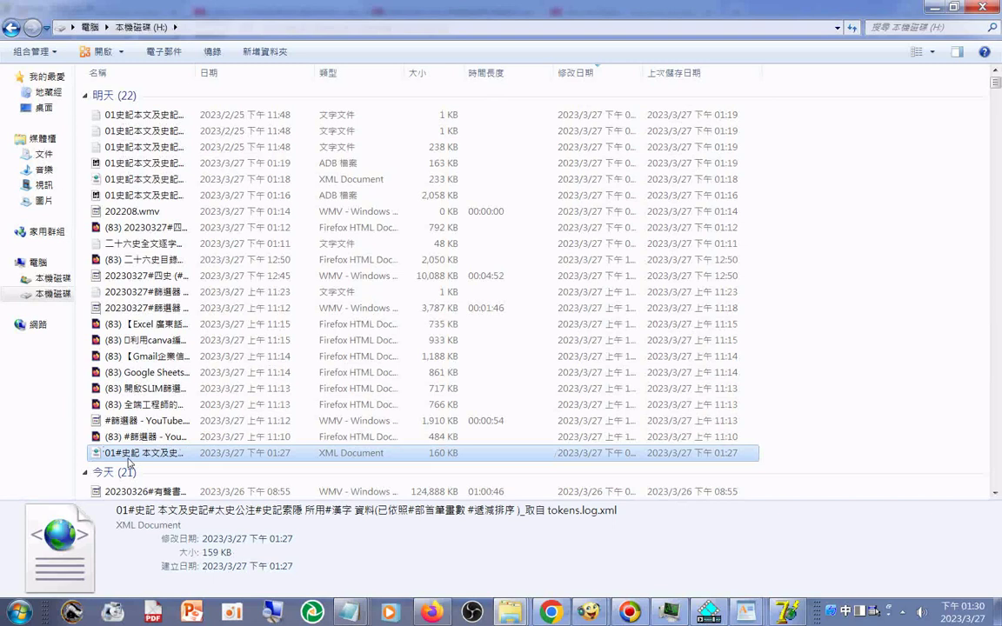
# - Copy the renamed XML file's name without its extension and open the name of 202208.wmv for editing
pyautogui.click(164, 458)
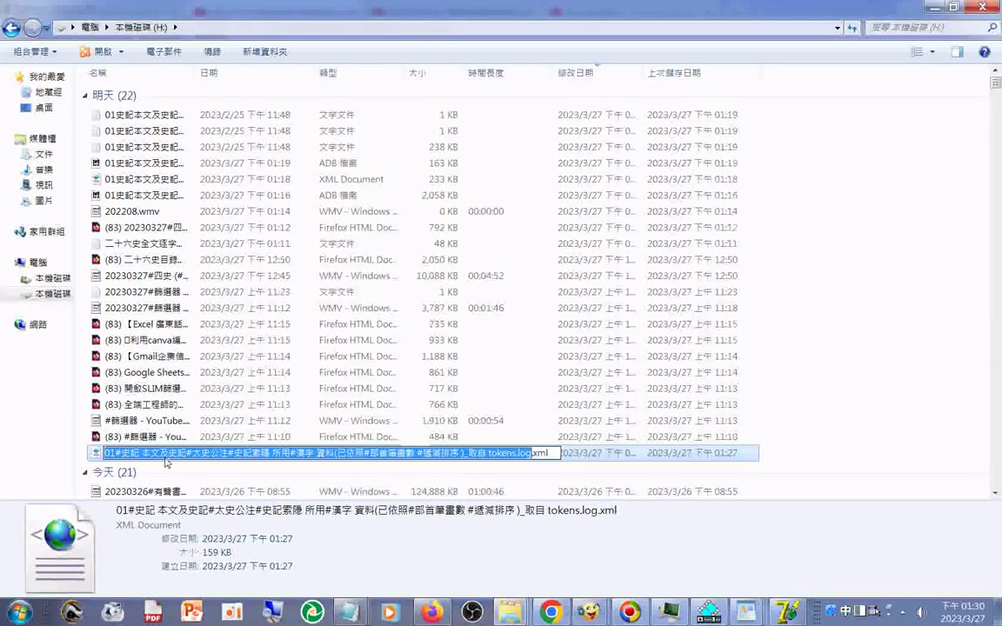
pyautogui.rightClick(165, 462)
pyautogui.click(204, 319)
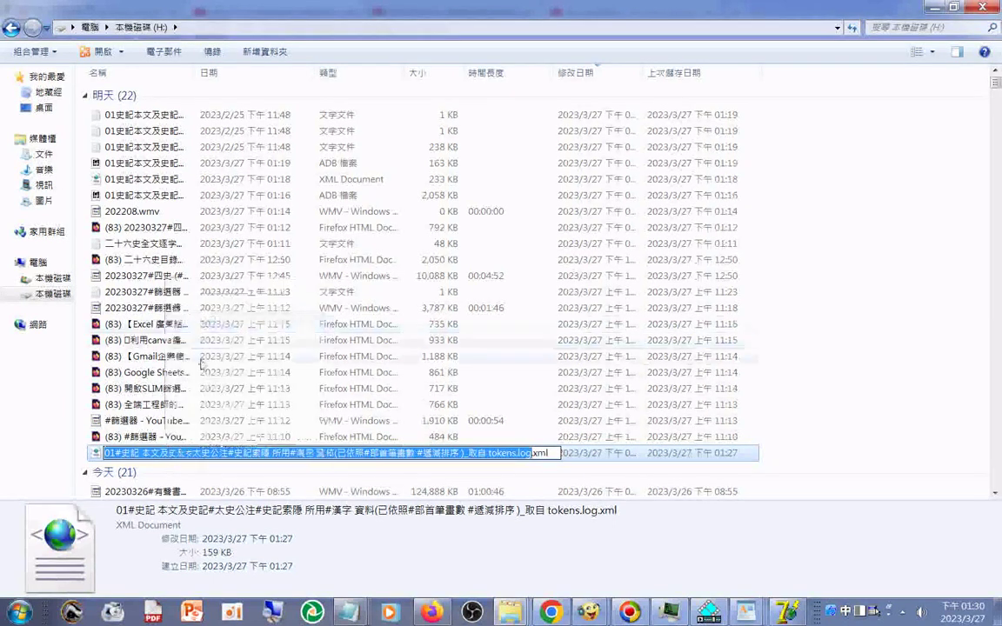
pyautogui.click(119, 213)
pyautogui.click(119, 213)
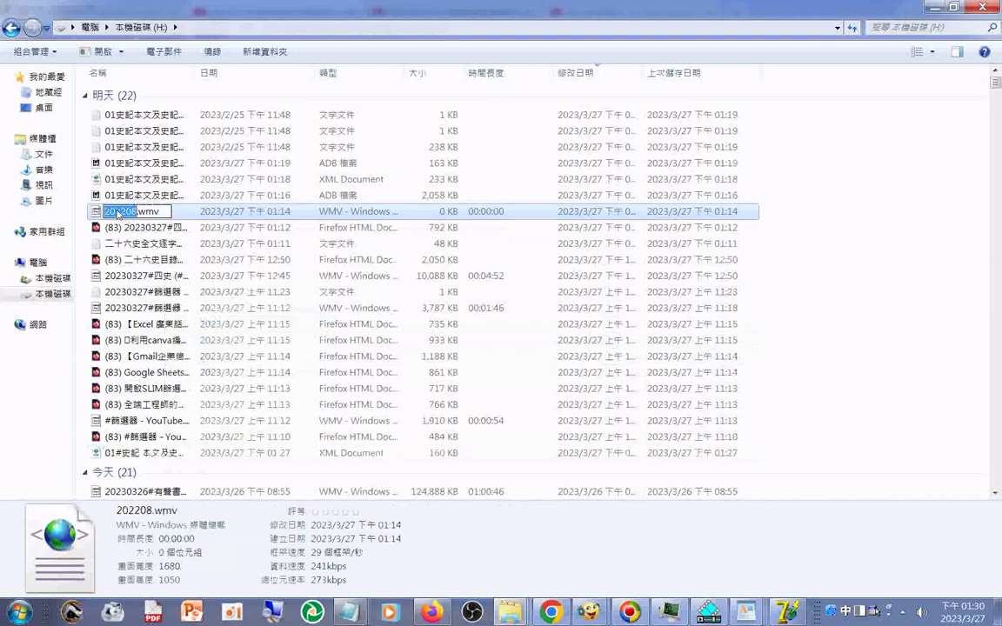